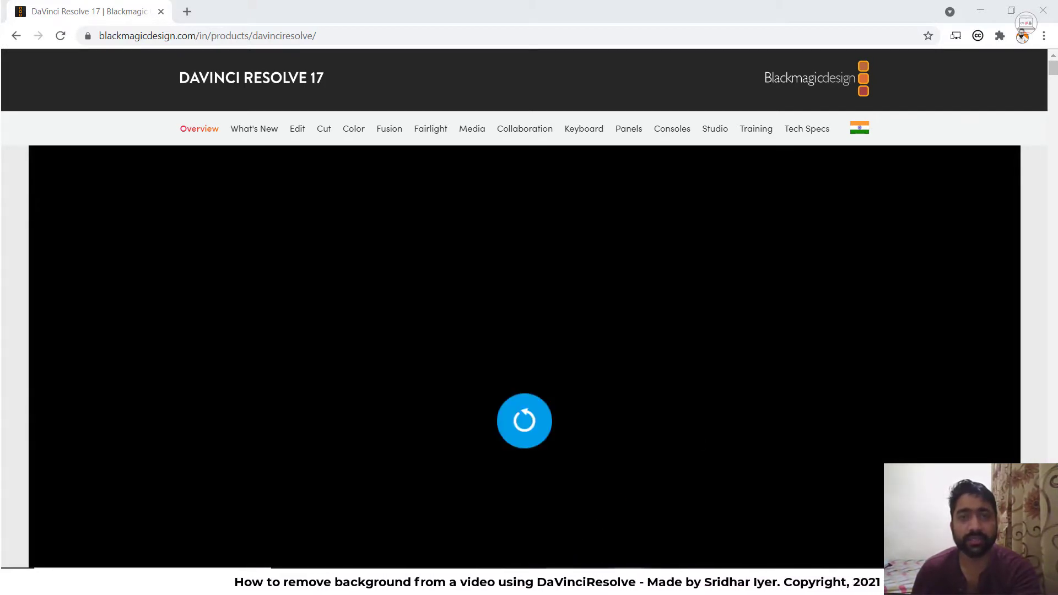
Step: Replay the promo video on the DaVinci Resolve 17 overview page
{"action": "left_click", "coordinate": [522, 433]}
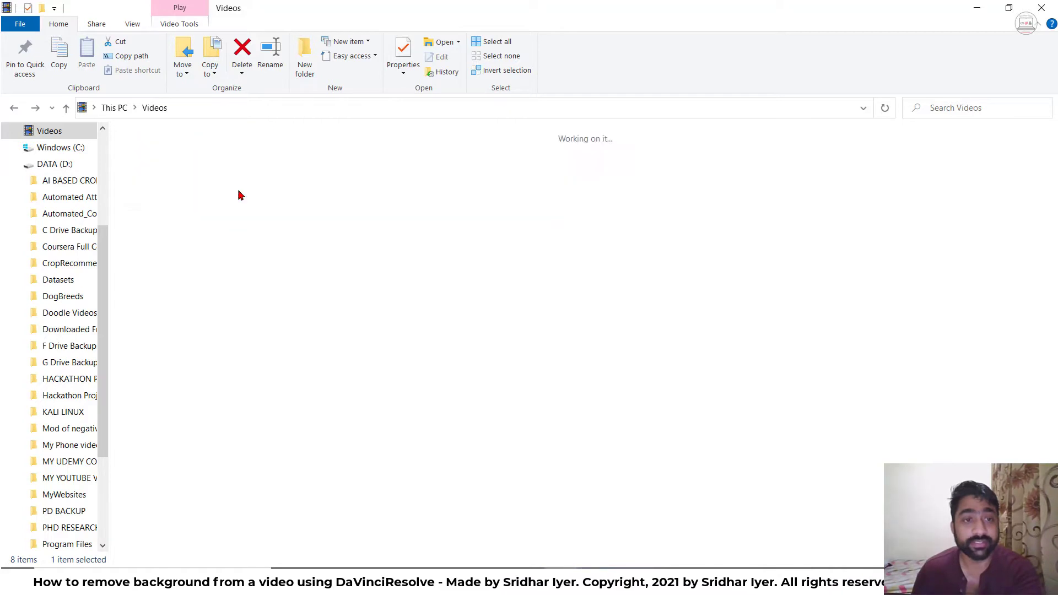
Step: Play GLideApp Section 1 Prerequisites.mp4 in VLC from the Green Screen Video folder
{"action": "double_click", "coordinate": [238, 194]}
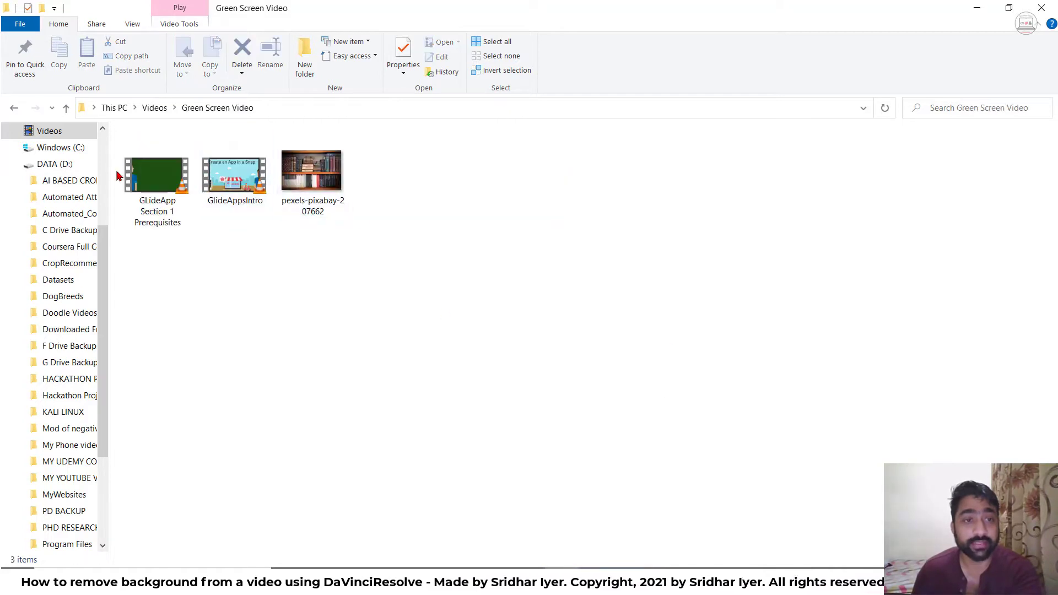
{"action": "double_click", "coordinate": [156, 182]}
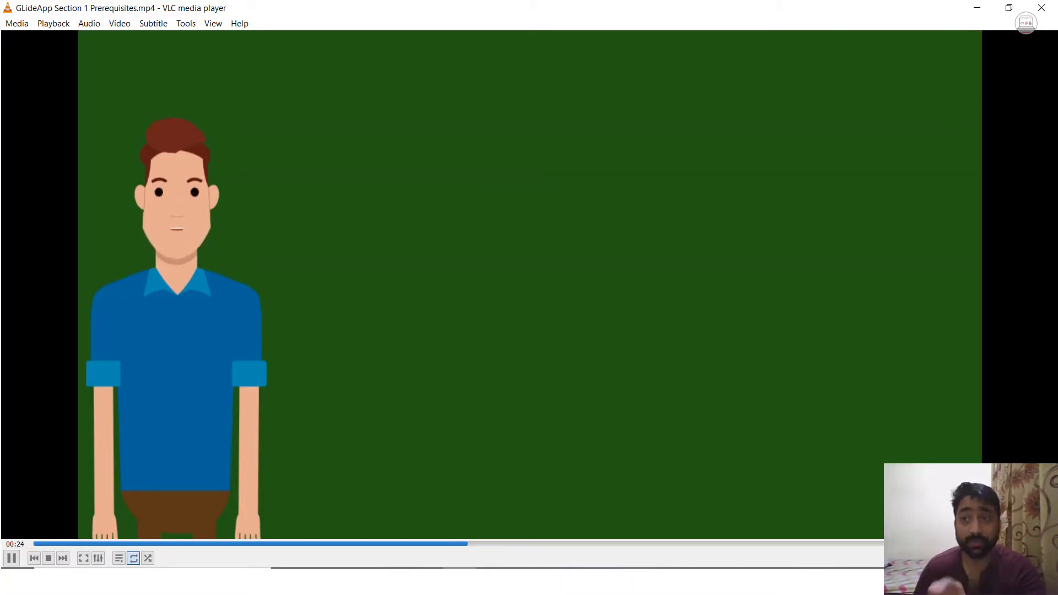
Step: Close the first clip, play GlideAppsIntro.mp4 in VLC, skip ahead, then close the player
{"action": "left_click", "coordinate": [1048, 12]}
{"action": "key", "text": "Right"}
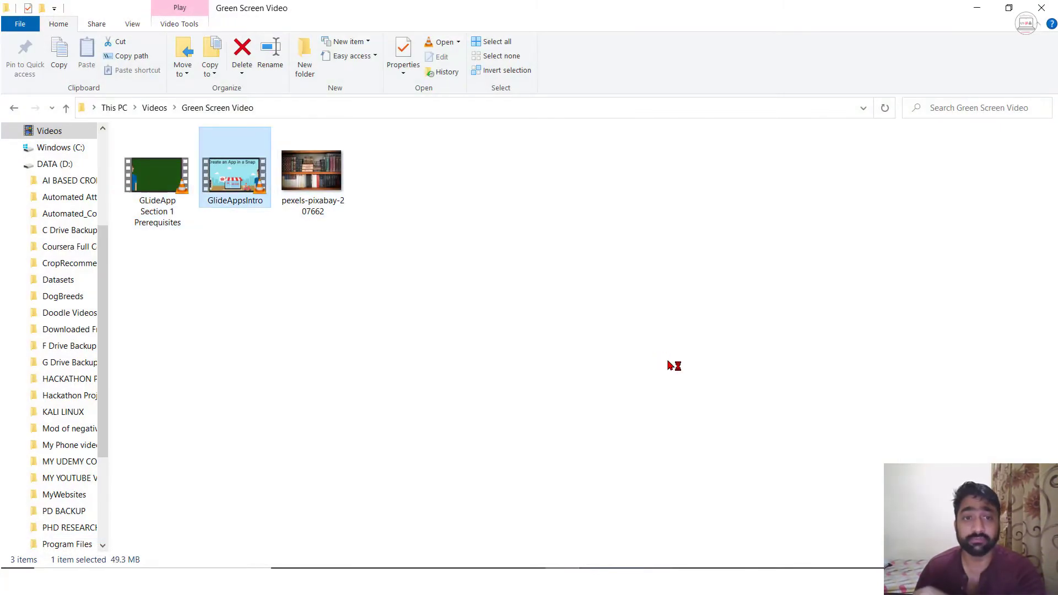
{"action": "key", "text": "Return"}
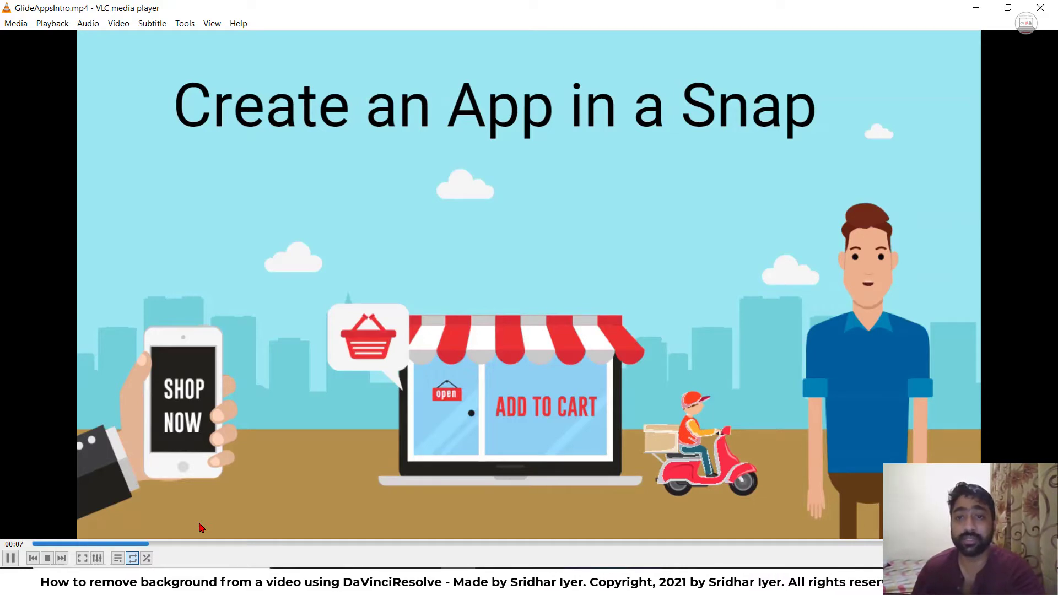
{"action": "left_click", "coordinate": [210, 544]}
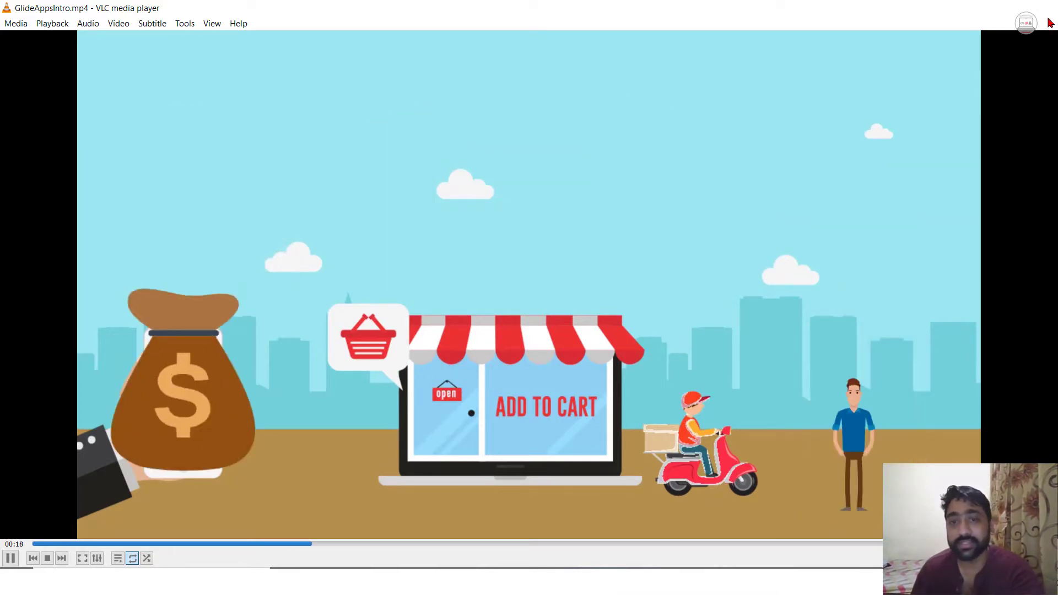
{"action": "key", "text": "alt+F4"}
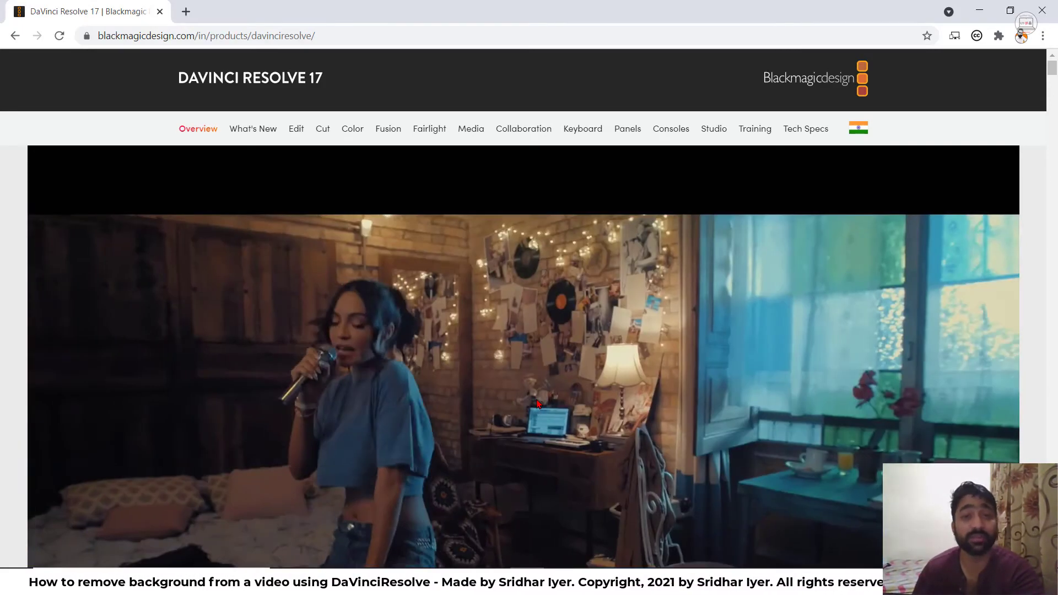
Step: Return to the Google results and reopen the official DaVinci Resolve 17 page
{"action": "scroll", "coordinate": [539, 404], "scroll_direction": "down", "scroll_amount": 5}
{"action": "scroll", "coordinate": [539, 403], "scroll_direction": "down", "scroll_amount": 8}
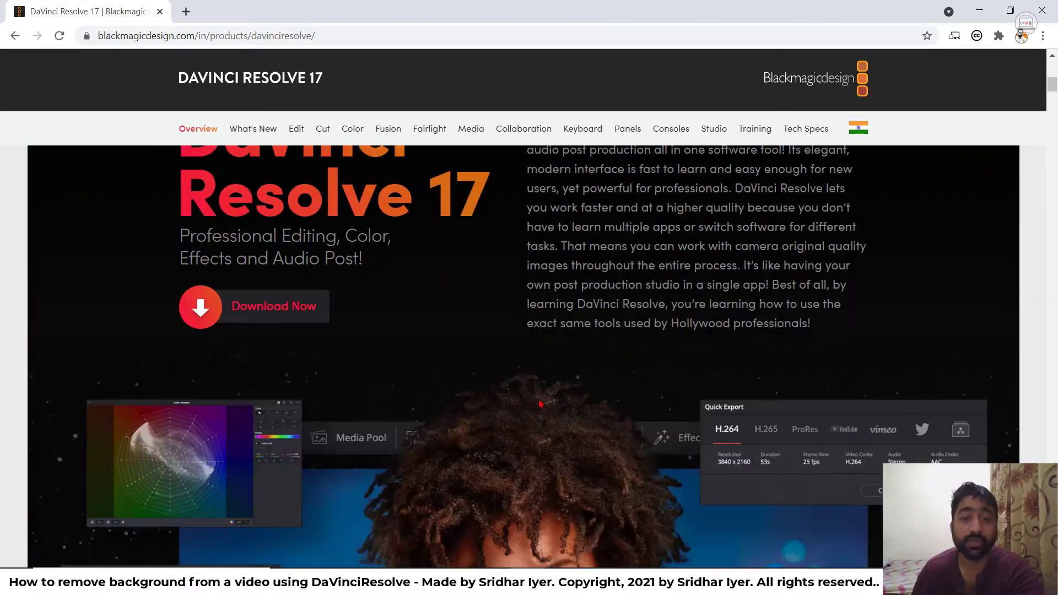
{"action": "scroll", "coordinate": [540, 404], "scroll_direction": "up", "scroll_amount": 4}
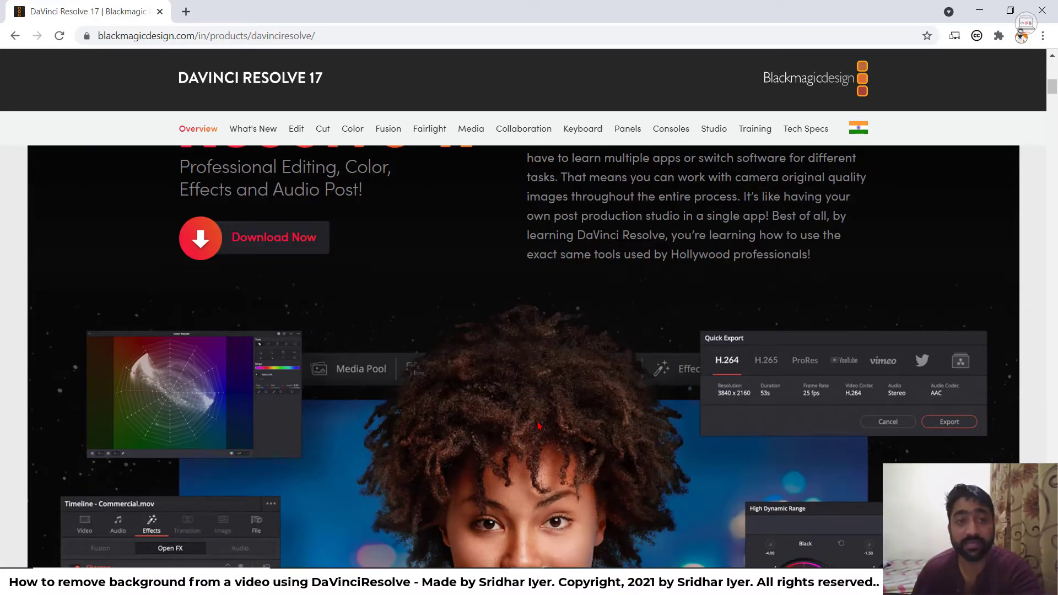
{"action": "scroll", "coordinate": [538, 422], "scroll_direction": "up", "scroll_amount": 5}
{"action": "left_click", "coordinate": [15, 37]}
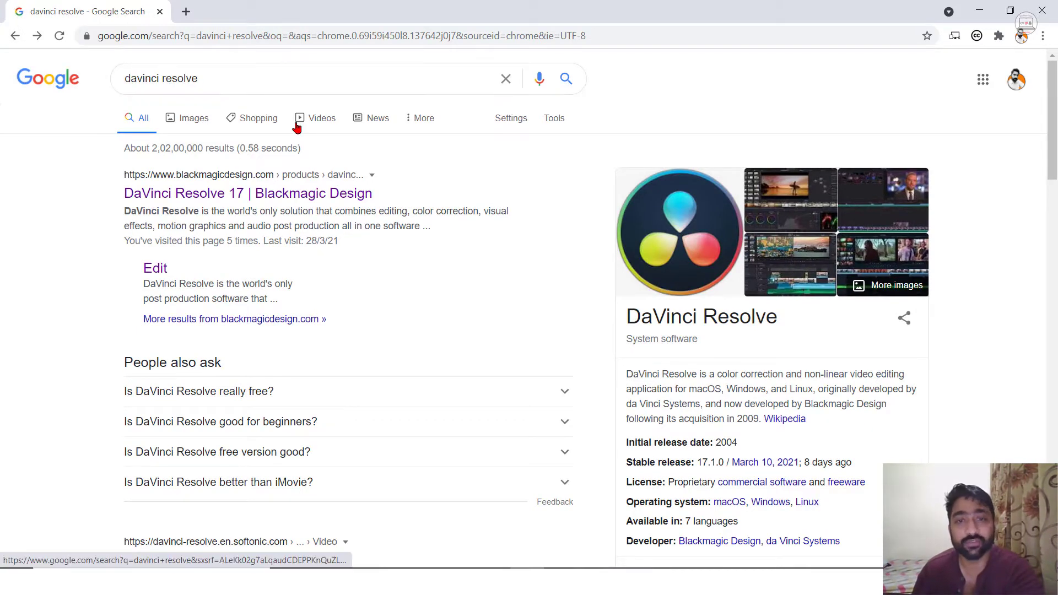
{"action": "left_click", "coordinate": [196, 193]}
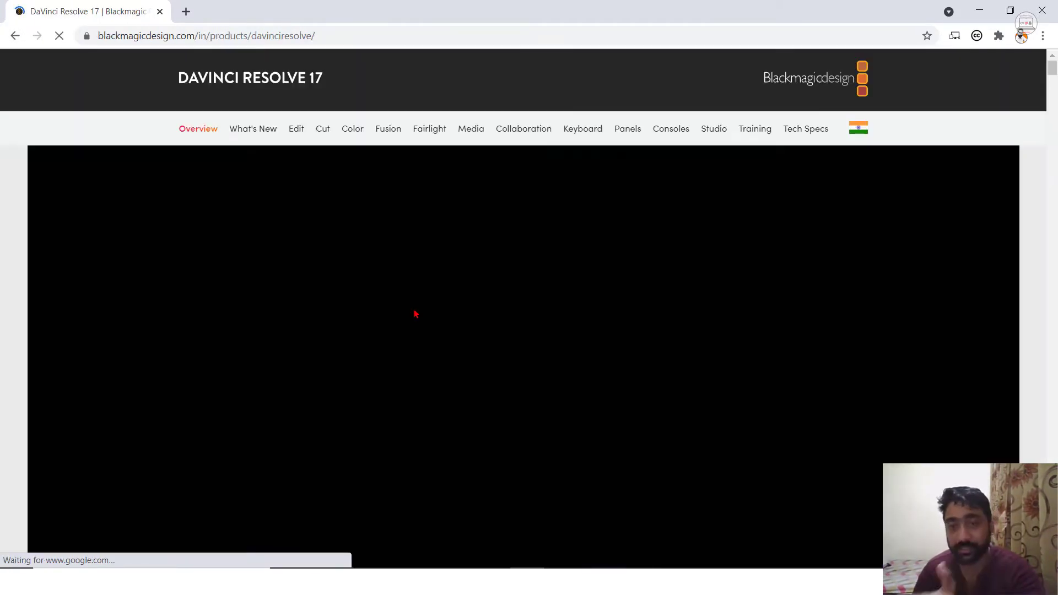
Step: Go to the Edit features page of the DaVinci Resolve 17 site
{"action": "scroll", "coordinate": [543, 420], "scroll_direction": "down", "scroll_amount": 12}
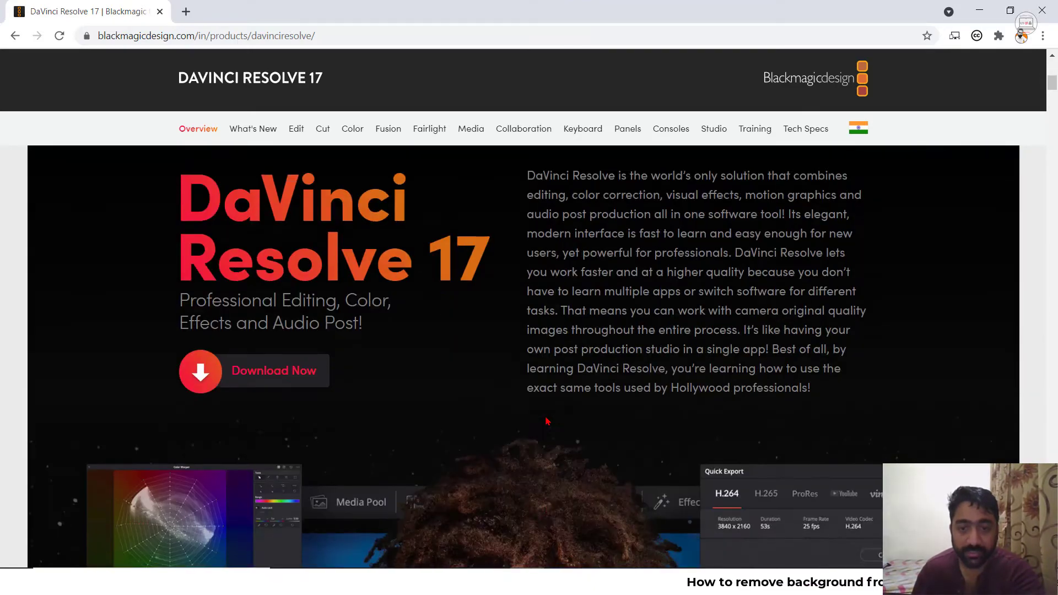
{"action": "scroll", "coordinate": [547, 420], "scroll_direction": "up", "scroll_amount": 5}
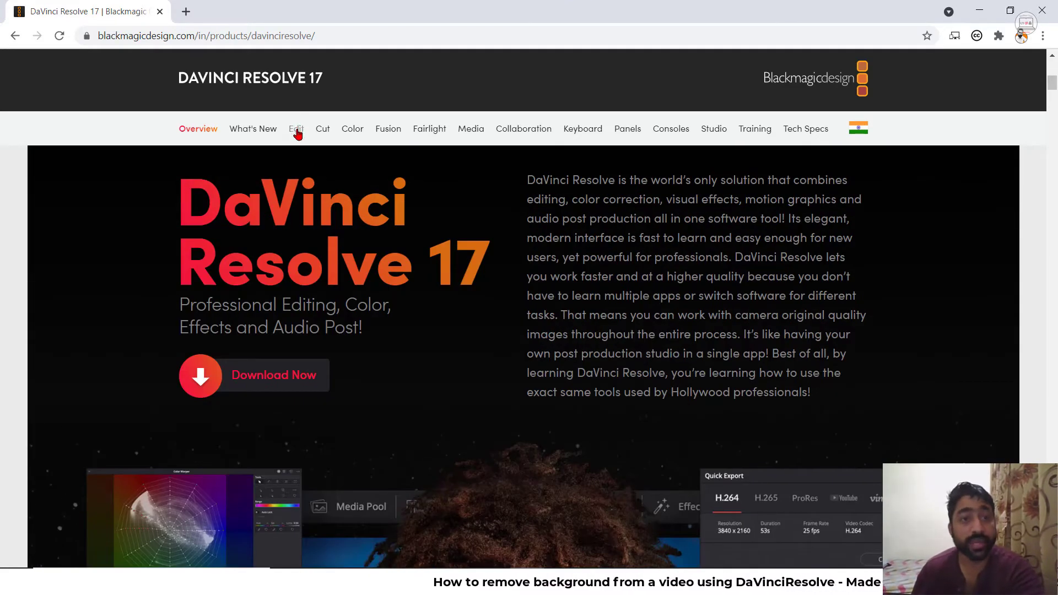
{"action": "left_click", "coordinate": [296, 129]}
{"action": "scroll", "coordinate": [394, 423], "scroll_direction": "down", "scroll_amount": 8}
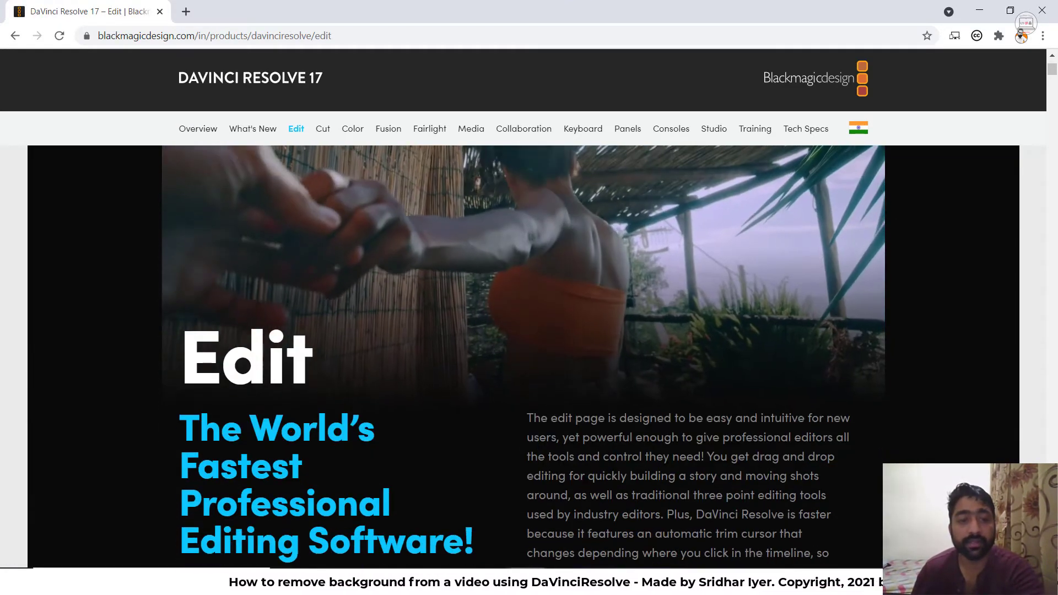
Step: View the DaVinci Resolve 17 download choices, pick a version, then close the registration form
{"action": "left_click", "coordinate": [263, 270]}
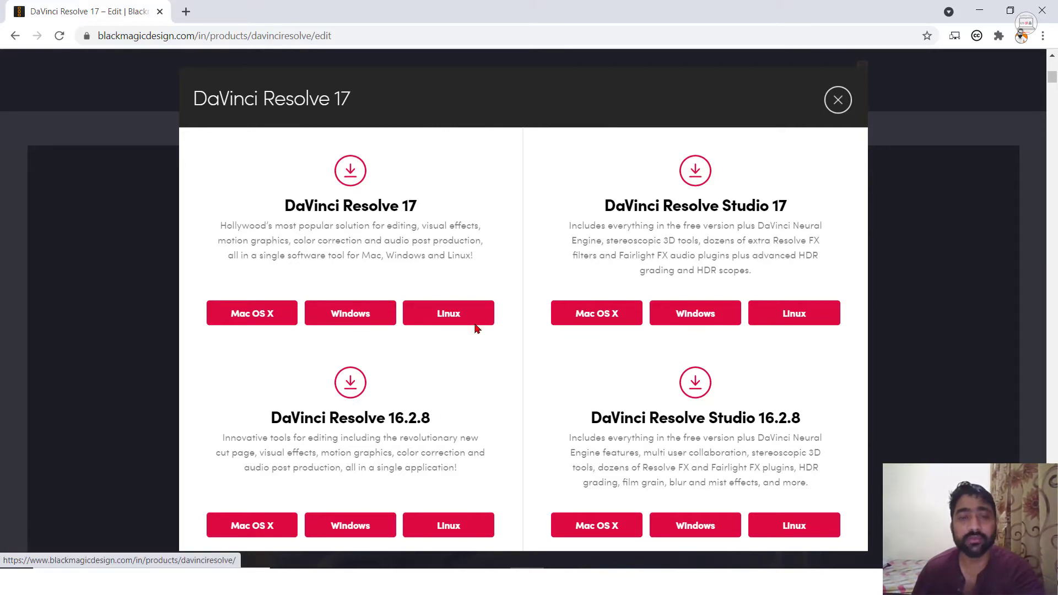
{"action": "left_click", "coordinate": [372, 322]}
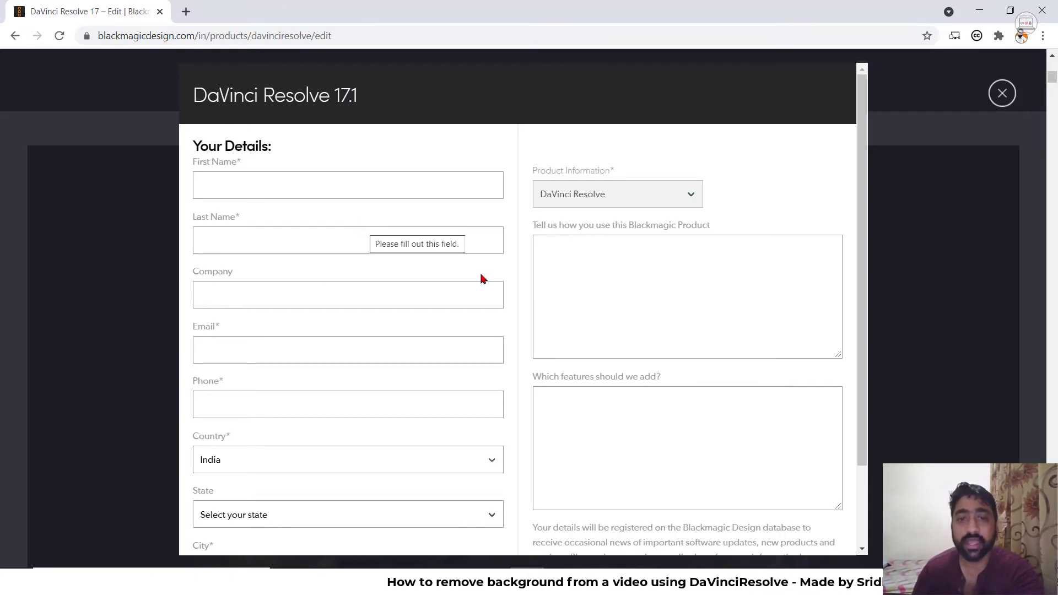
{"action": "left_click", "coordinate": [1001, 93]}
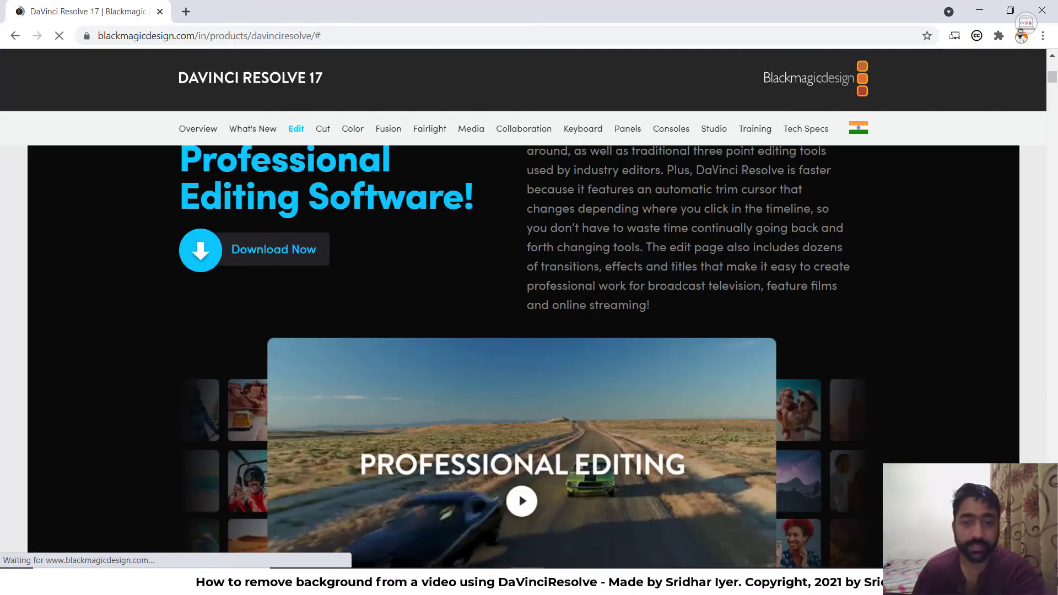
Step: Launch DaVinci Resolve from Windows search and minimize Chrome
{"action": "key", "text": "super+s"}
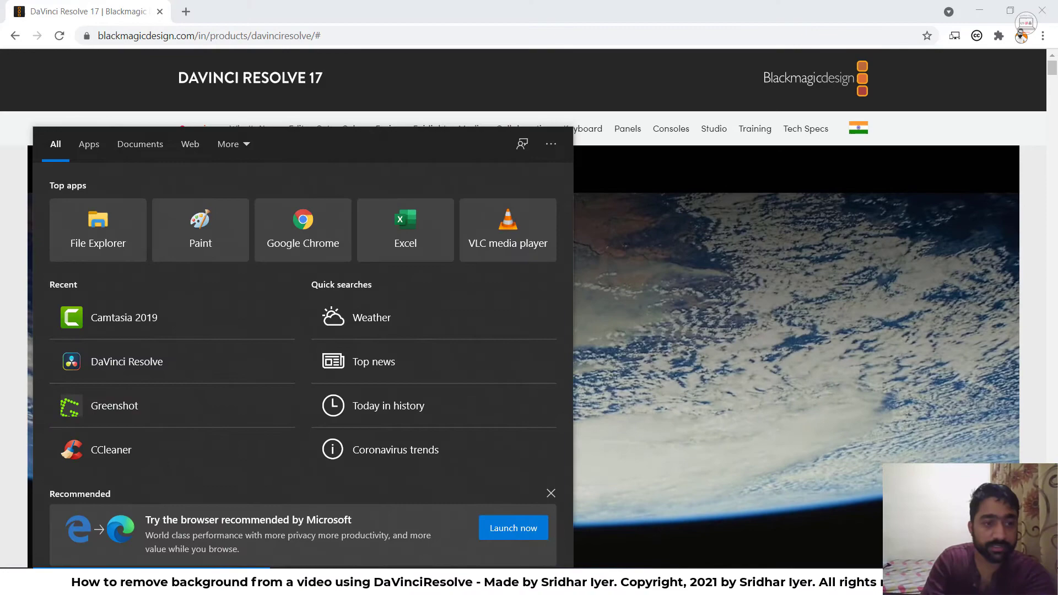
{"action": "left_click", "coordinate": [124, 362]}
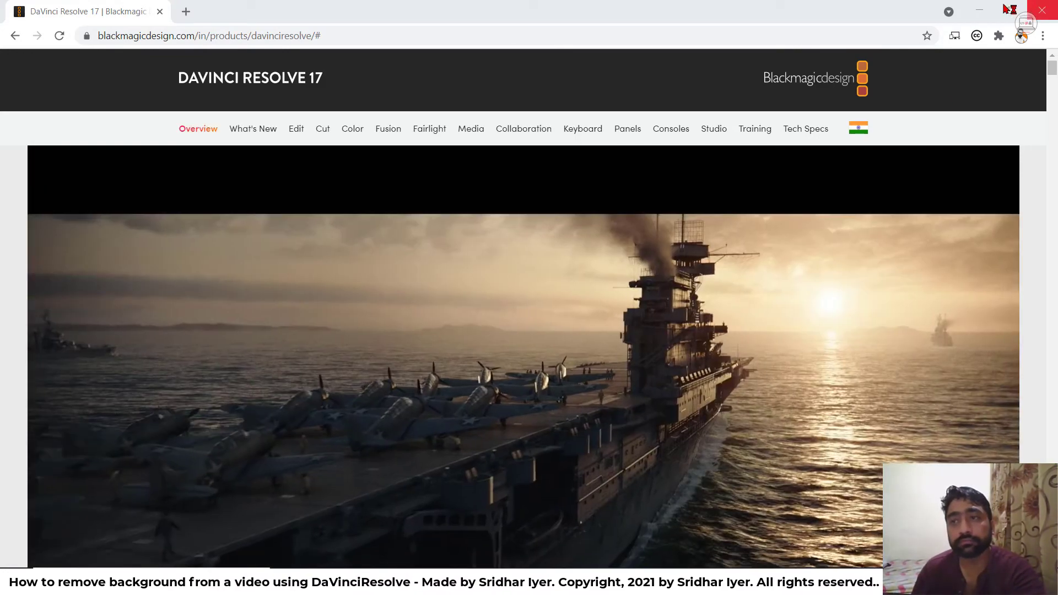
{"action": "left_click", "coordinate": [980, 10]}
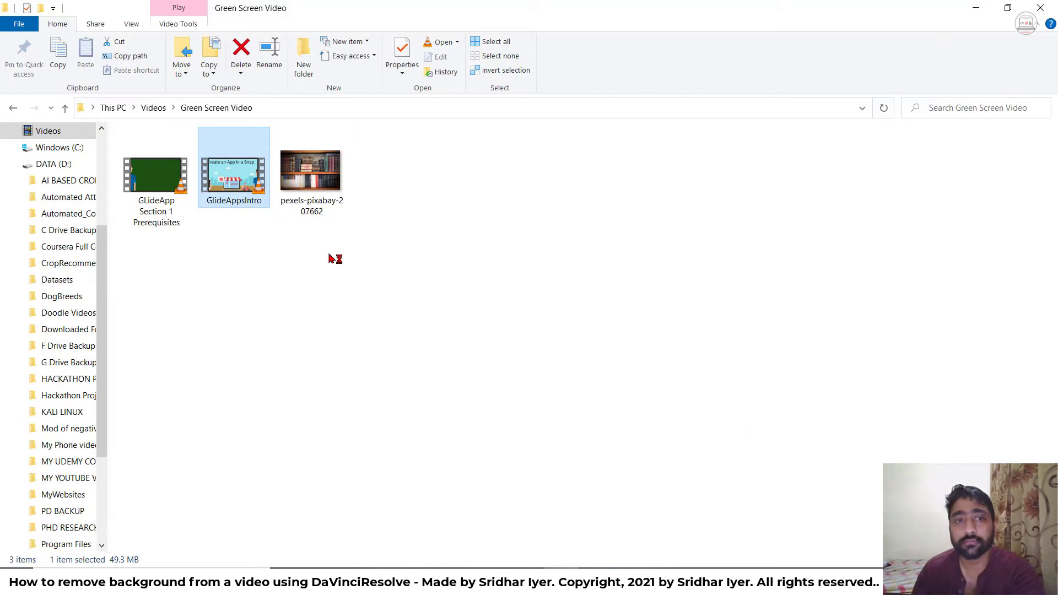
Step: Check the GLideApp clip and pexels-pixabay-207662 bookshelf file in Explorer, then minimize it
{"action": "left_click", "coordinate": [147, 259]}
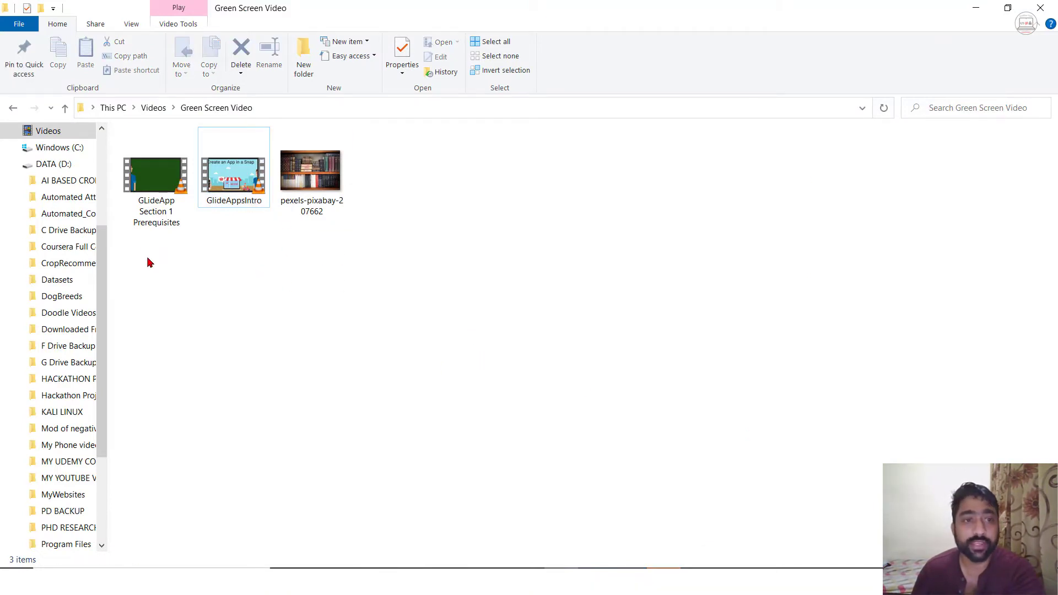
{"action": "left_click", "coordinate": [161, 207]}
{"action": "left_click", "coordinate": [312, 186]}
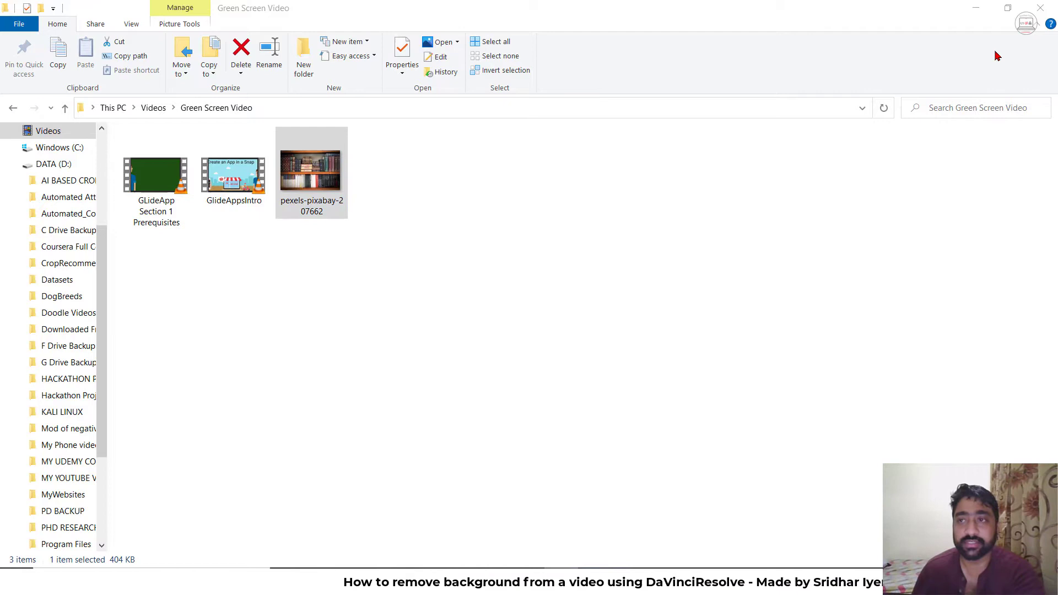
{"action": "left_click", "coordinate": [975, 9]}
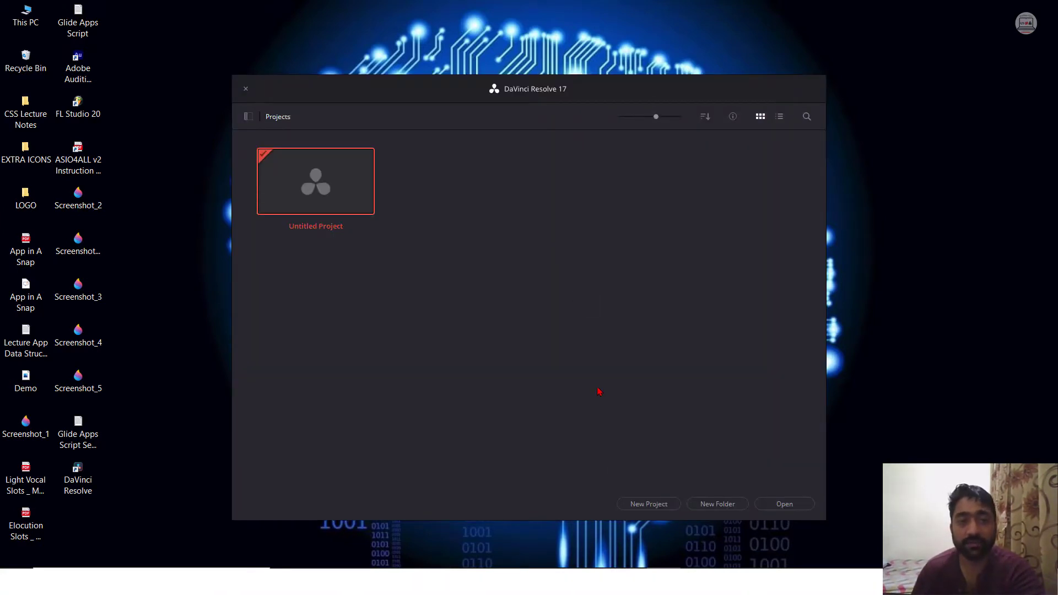
Step: Create a new project named 'Green Screen' in the Project Manager
{"action": "left_click", "coordinate": [662, 504]}
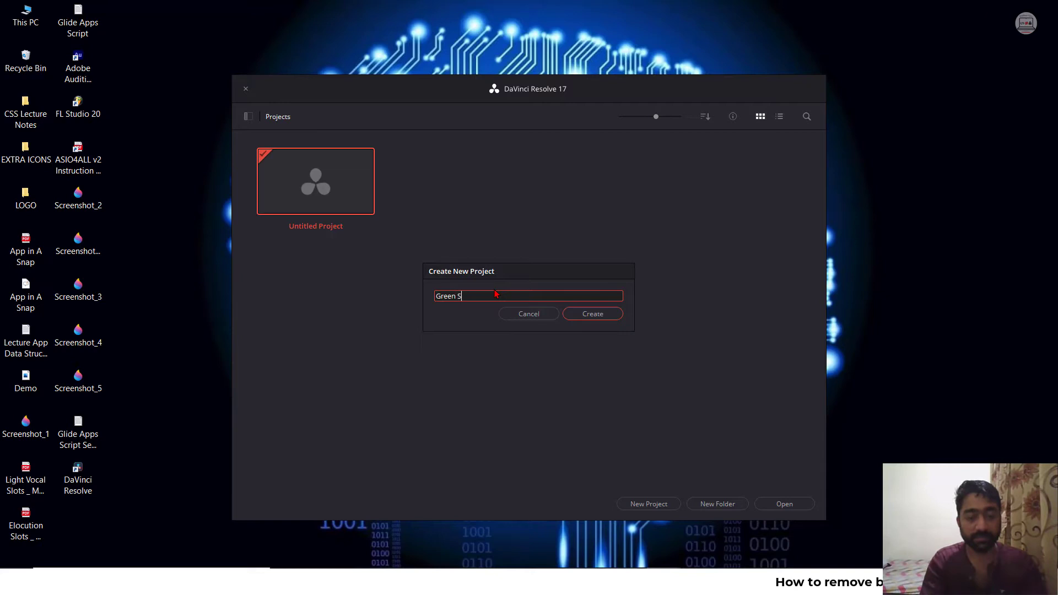
{"action": "type", "text": "Green Screen"}
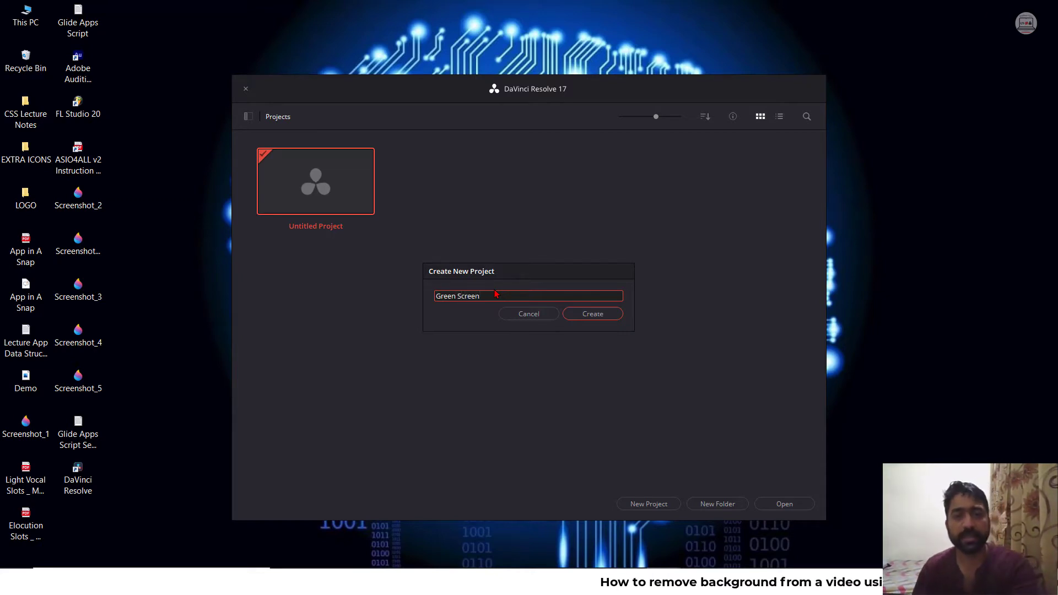
{"action": "left_click", "coordinate": [591, 313]}
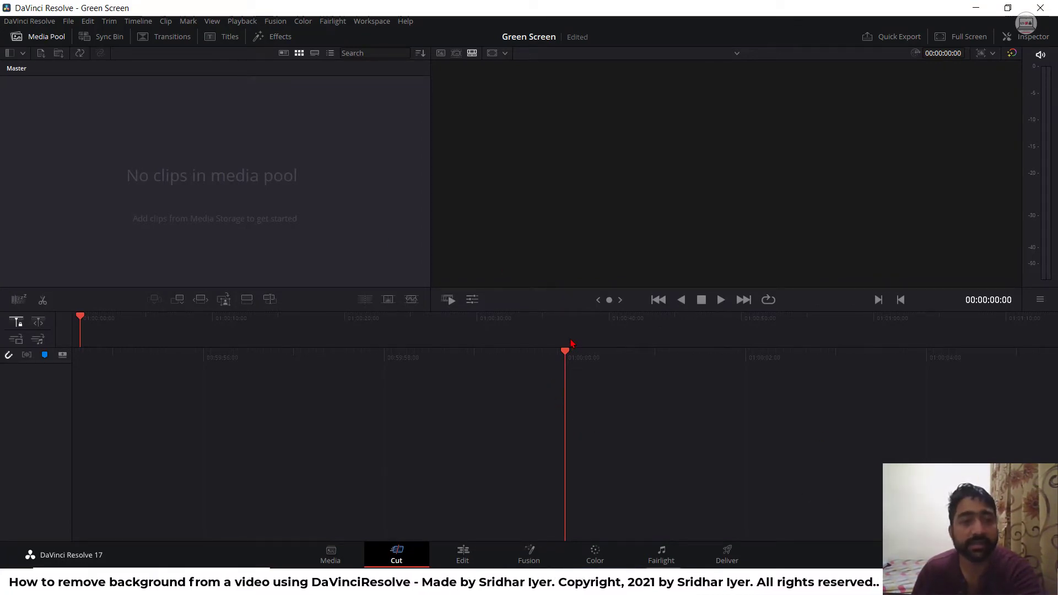
Step: Import the GLideApp clip and pexels bookshelf video, placing the GLideApp clip on Timeline 1
{"action": "key", "text": "alt+Tab"}
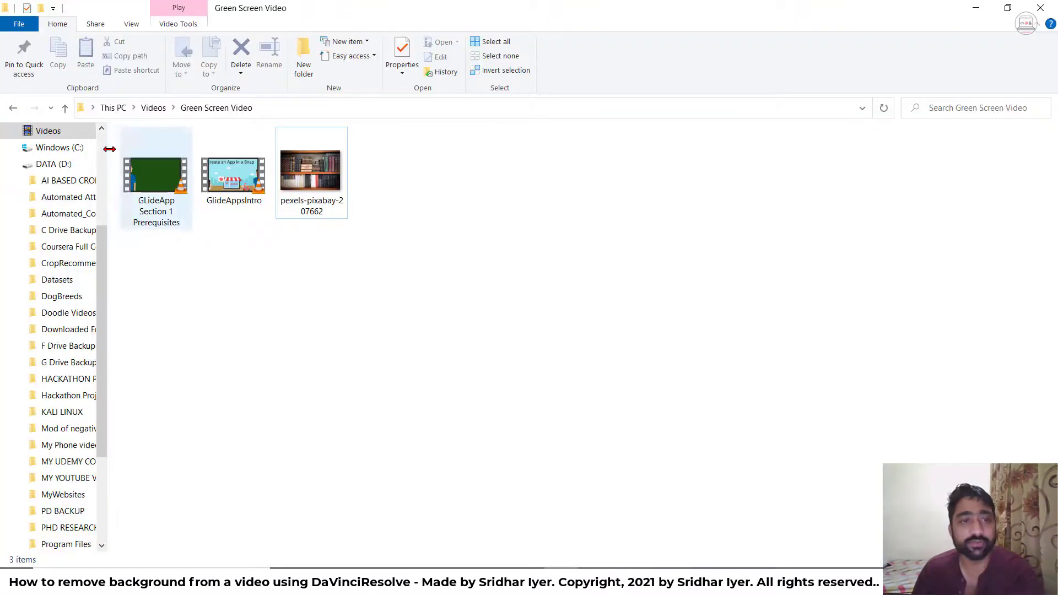
{"action": "left_click", "coordinate": [158, 189]}
{"action": "left_click", "coordinate": [321, 191], "text": "ctrl"}
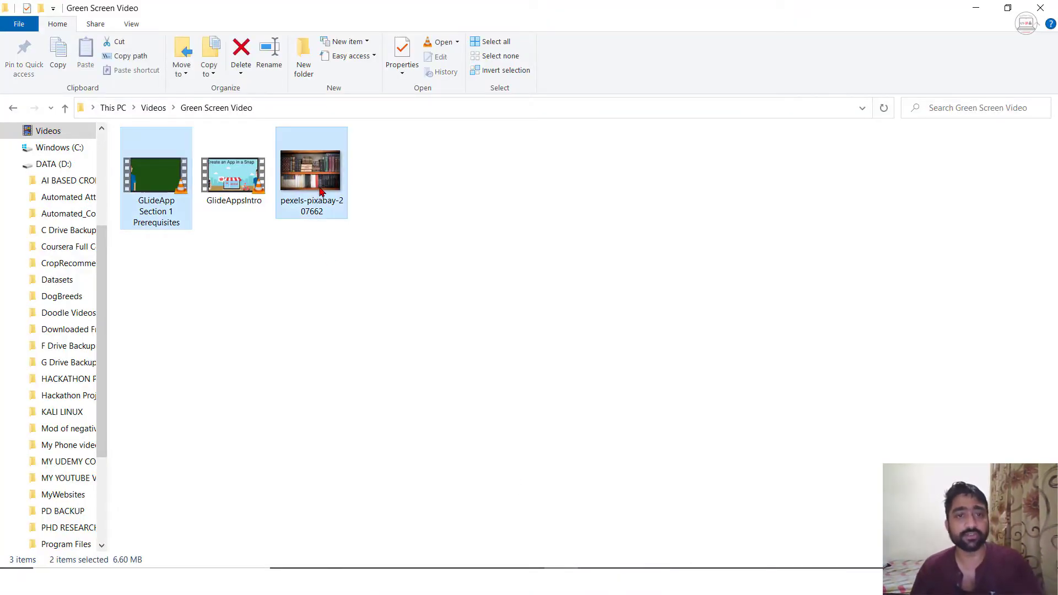
{"action": "left_click_drag", "start_coordinate": [317, 163], "coordinate": [484, 385]}
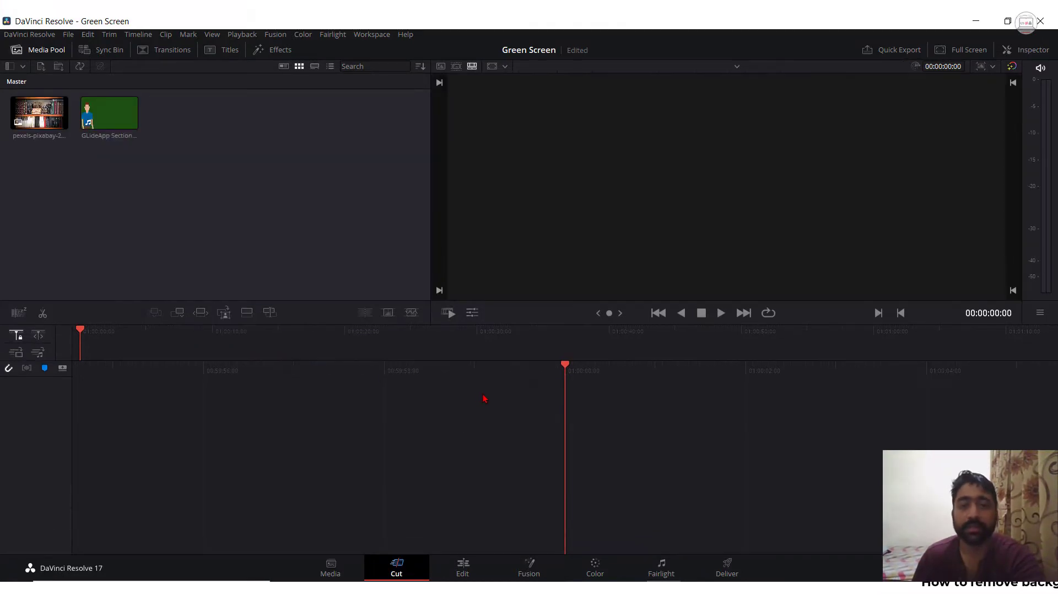
{"action": "left_click_drag", "start_coordinate": [109, 113], "coordinate": [569, 474]}
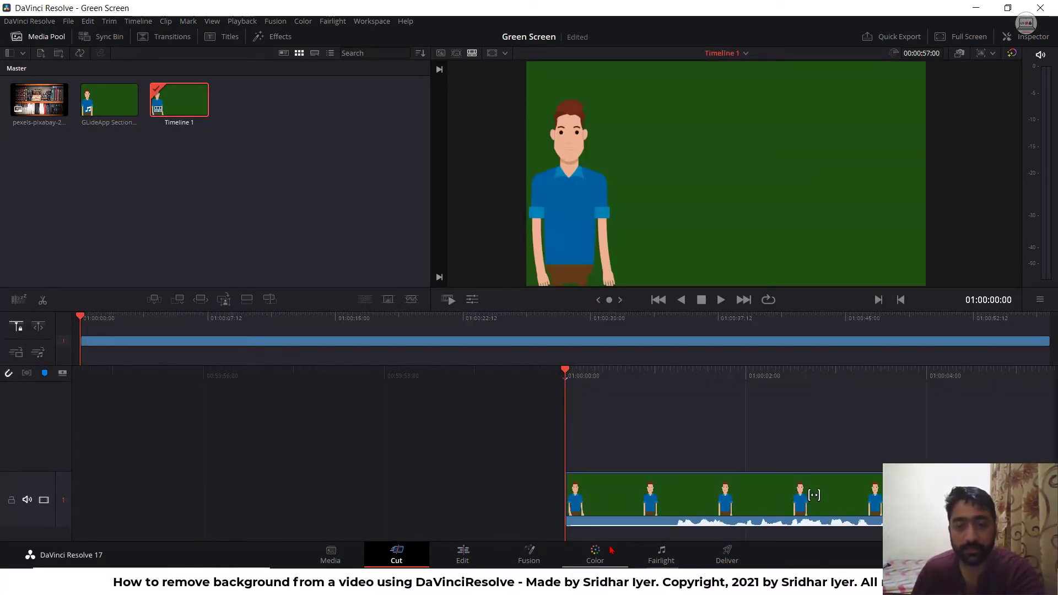
Step: On the Fusion page, add a Chroma Keyer node between MediaIn1 and MediaOut1
{"action": "left_click", "coordinate": [529, 552]}
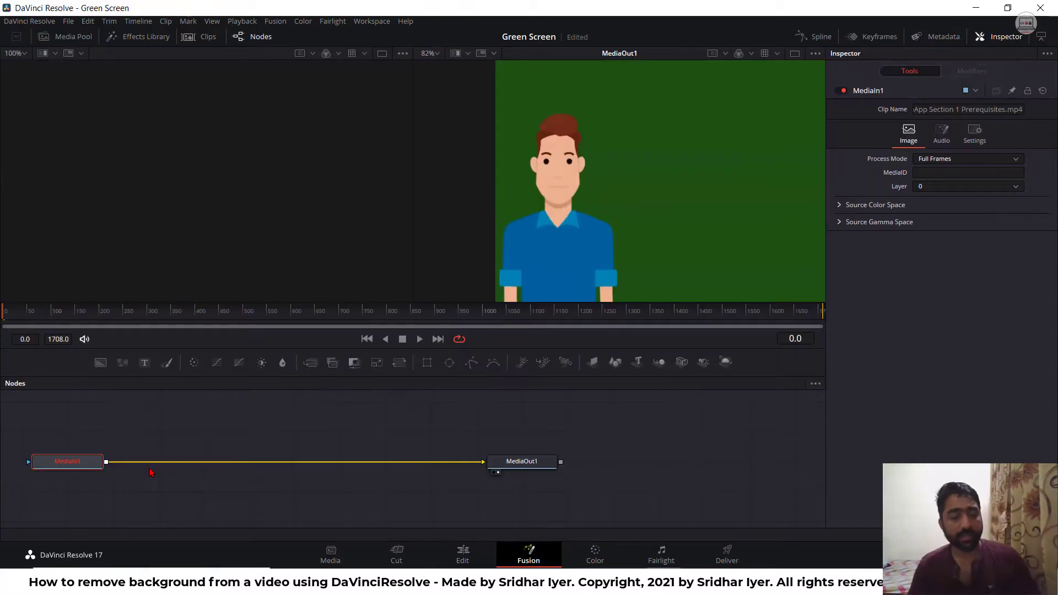
{"action": "key", "text": "shift+space"}
{"action": "type", "text": "Chroma Keyer"}
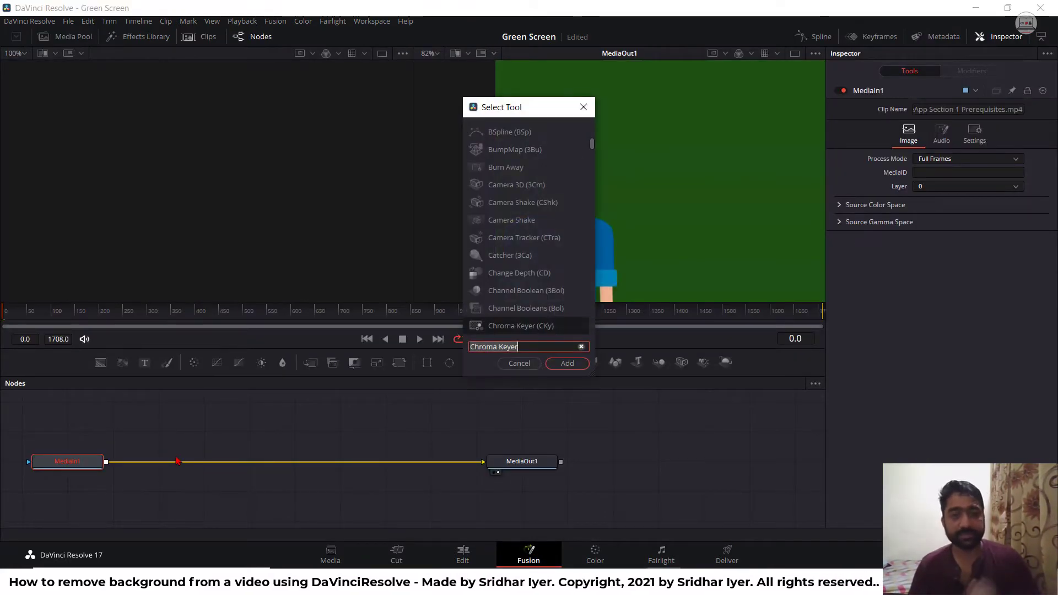
{"action": "key", "text": "ctrl+a"}
{"action": "key", "text": "BackSpace"}
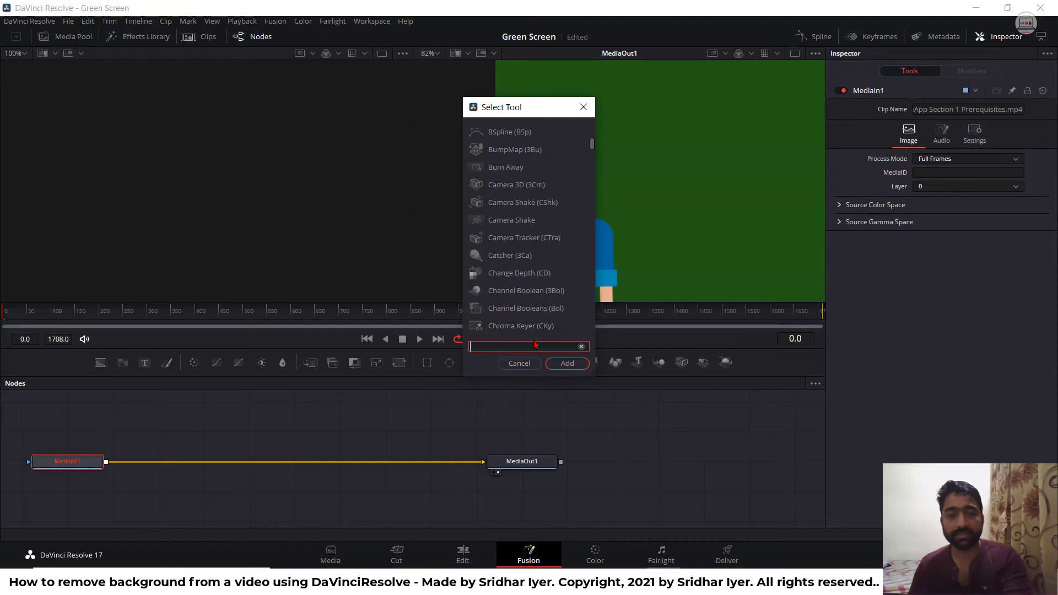
{"action": "type", "text": "keyer"}
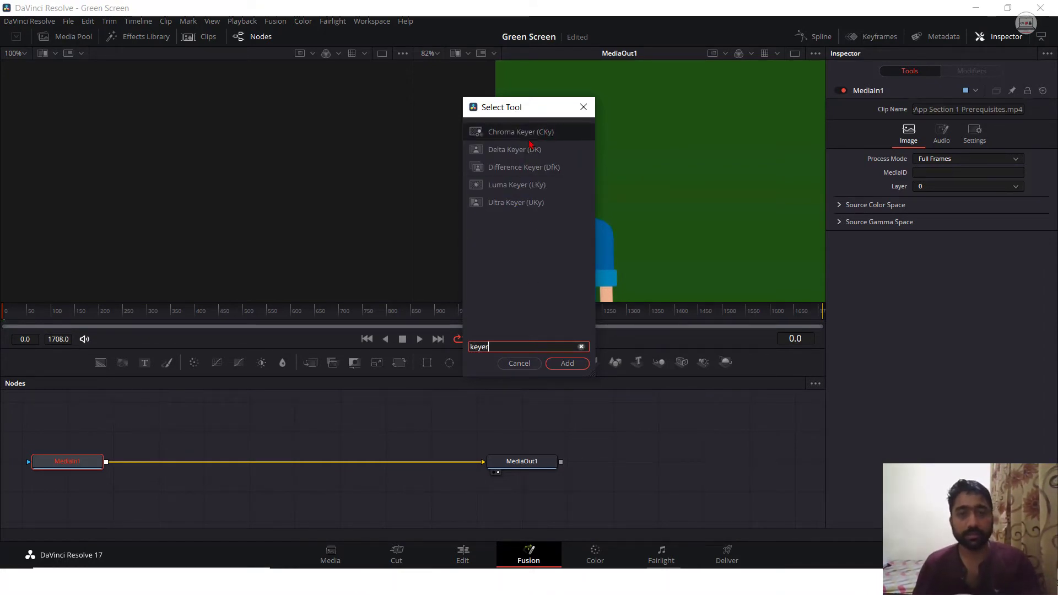
{"action": "left_click", "coordinate": [543, 131]}
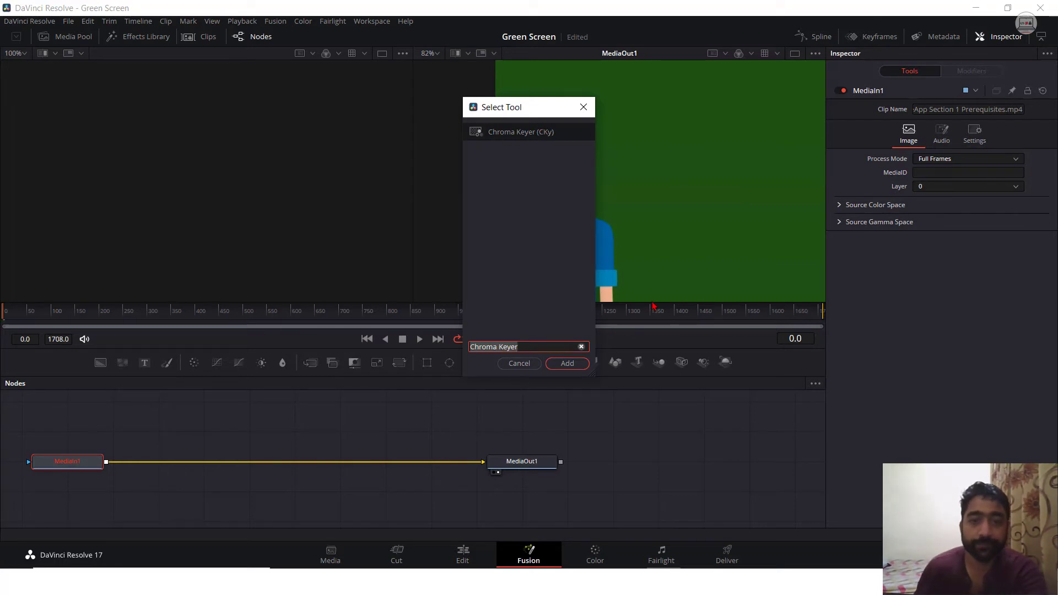
{"action": "left_click", "coordinate": [568, 363]}
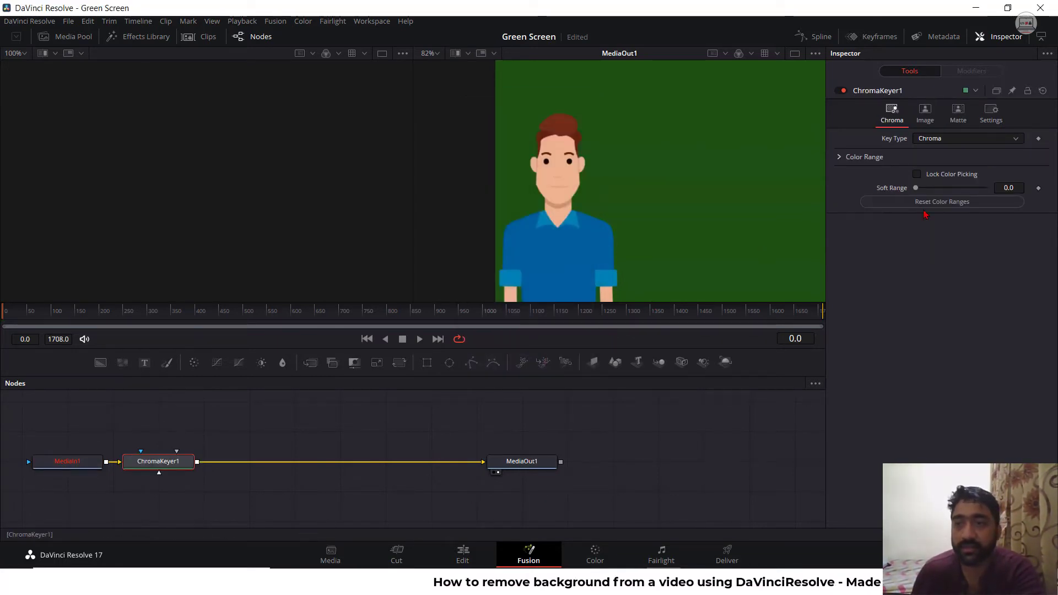
Step: Sample the green background in the Fusion viewer to key it out
{"action": "left_click", "coordinate": [974, 90]}
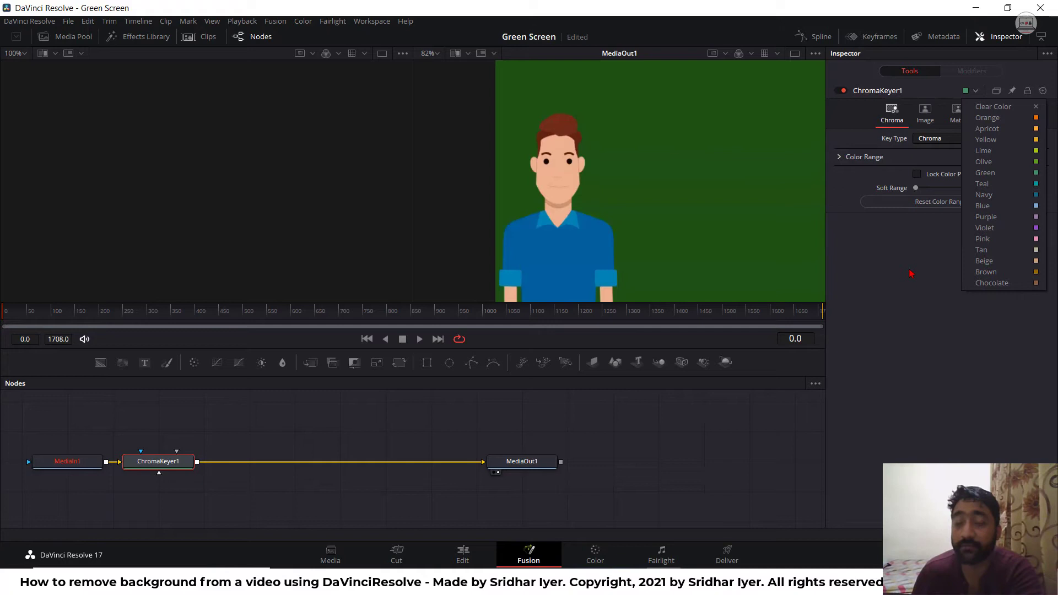
{"action": "left_click", "coordinate": [930, 260]}
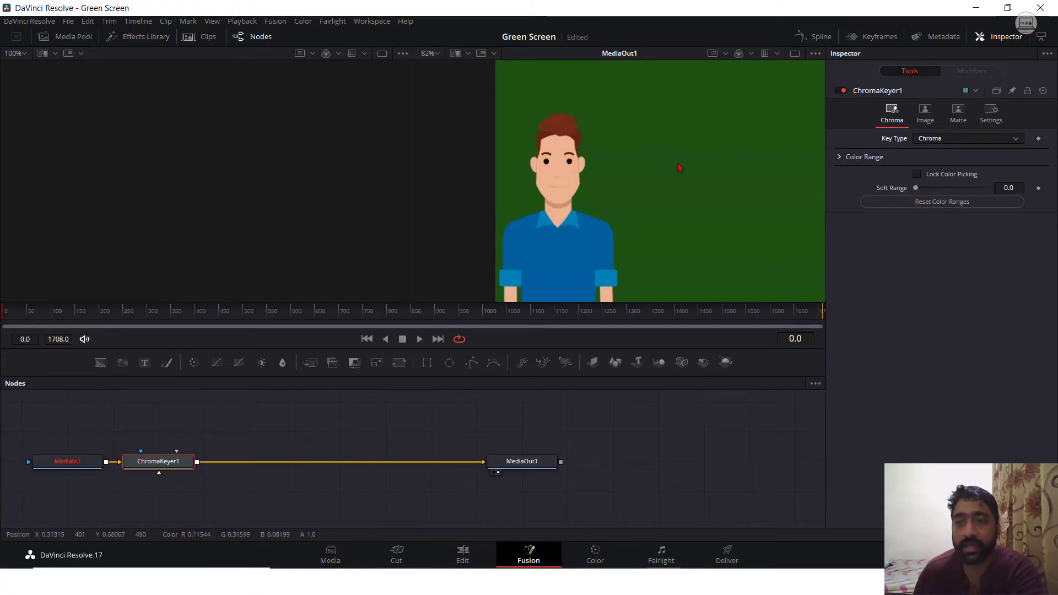
{"action": "mouse_move", "coordinate": [679, 167]}
{"action": "left_mouse_down"}
{"action": "mouse_move", "coordinate": [699, 123]}
{"action": "mouse_move", "coordinate": [685, 100]}
{"action": "mouse_move", "coordinate": [668, 218]}
{"action": "mouse_move", "coordinate": [647, 161]}
{"action": "mouse_move", "coordinate": [656, 150]}
{"action": "mouse_move", "coordinate": [626, 158]}
{"action": "left_mouse_up"}
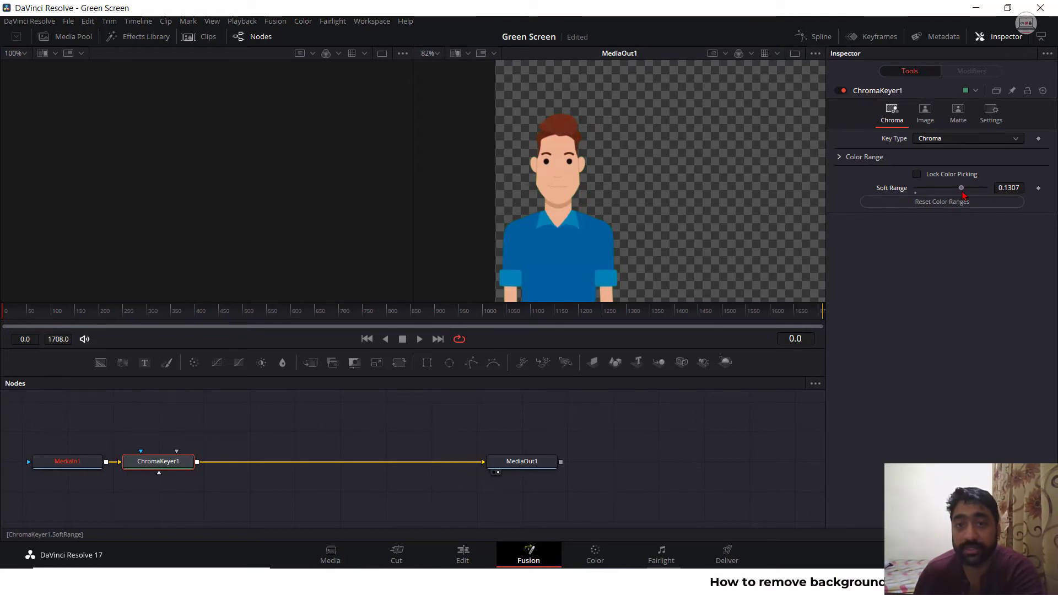
Step: Lower the Chroma Keyer Soft Range to about 0.085 to keep the shorts opaque
{"action": "scroll", "coordinate": [727, 212], "scroll_direction": "down", "scroll_amount": 5}
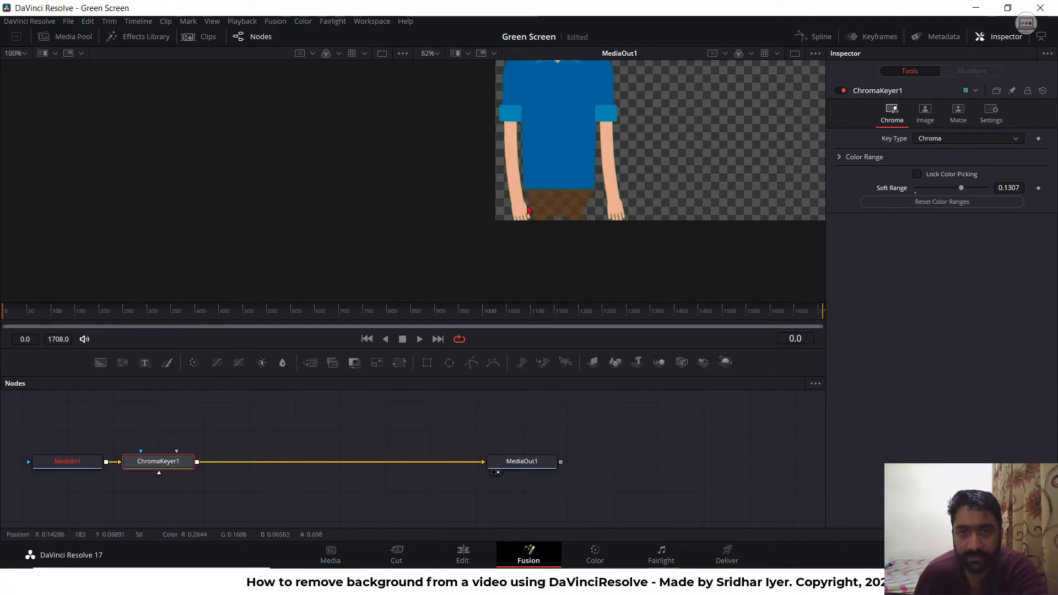
{"action": "left_click_drag", "start_coordinate": [961, 188], "coordinate": [947, 190]}
{"action": "scroll", "coordinate": [643, 179], "scroll_direction": "up", "scroll_amount": 3}
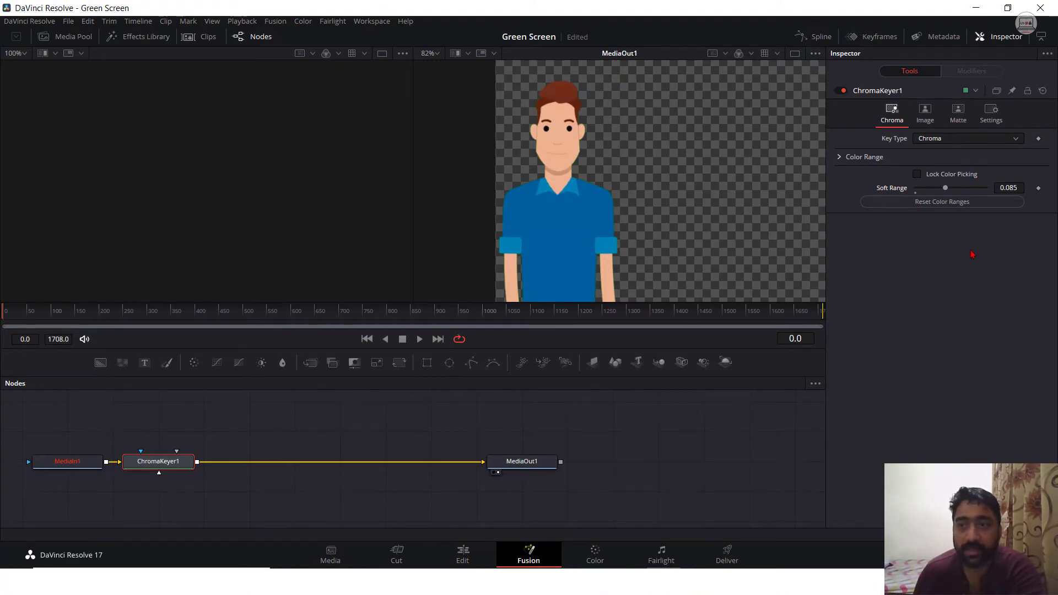
Step: Drop the pexels bookshelf image on V1 and move the GLideApp character clip to V2 at zero
{"action": "left_click", "coordinate": [323, 558]}
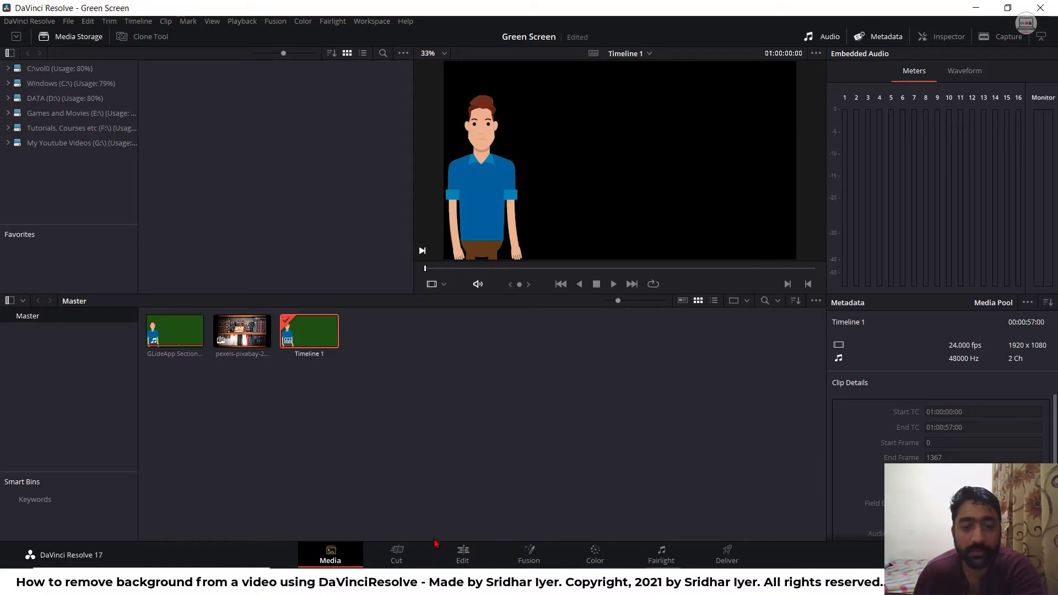
{"action": "left_click", "coordinate": [457, 557]}
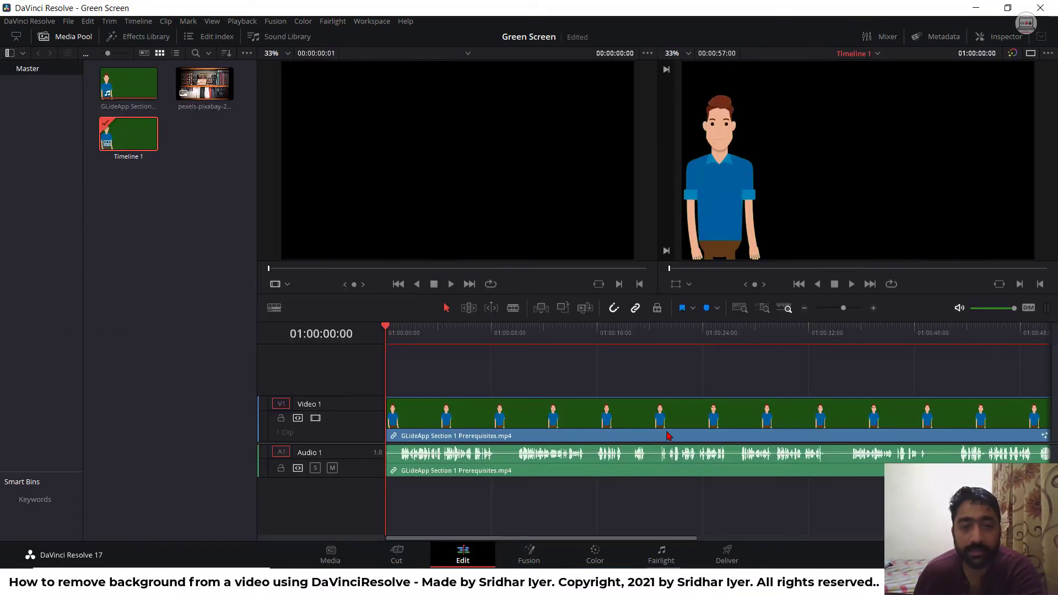
{"action": "left_click", "coordinate": [198, 84]}
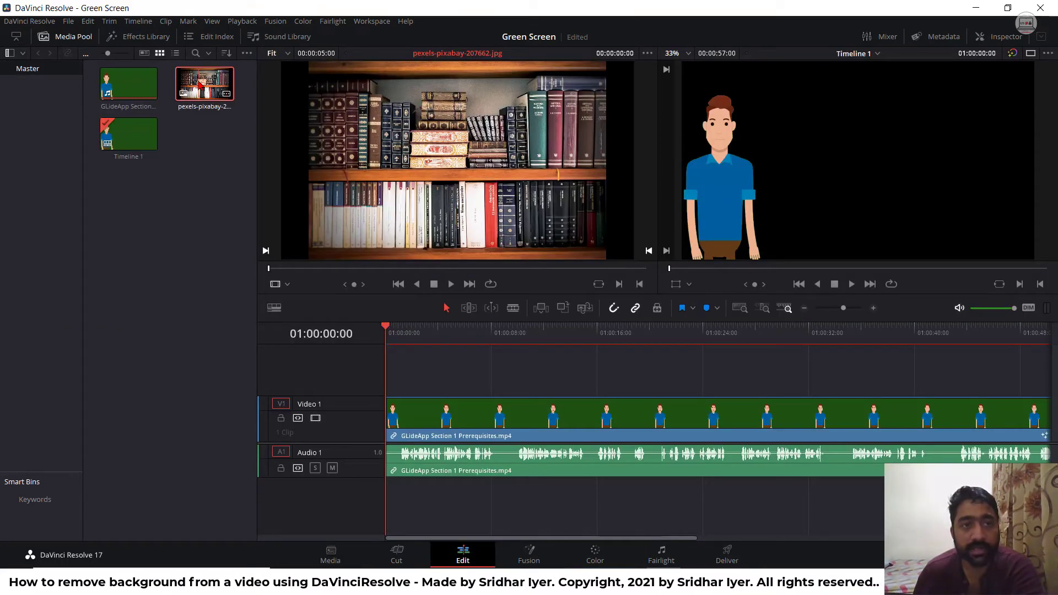
{"action": "left_click_drag", "start_coordinate": [198, 85], "coordinate": [386, 379]}
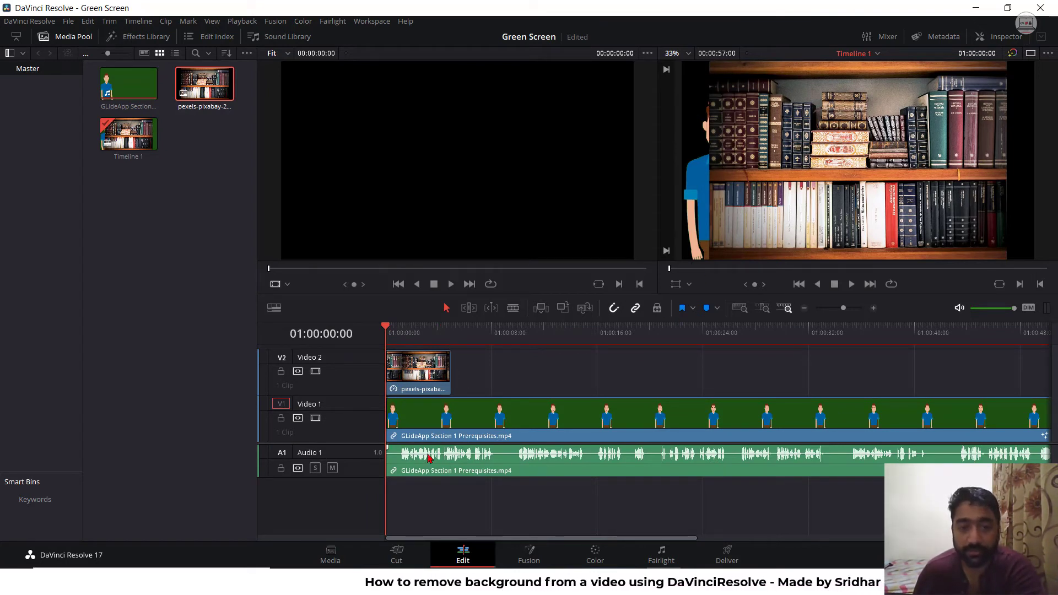
{"action": "mouse_move", "coordinate": [420, 427]}
{"action": "left_mouse_down"}
{"action": "mouse_move", "coordinate": [442, 392]}
{"action": "mouse_move", "coordinate": [435, 372]}
{"action": "mouse_move", "coordinate": [449, 363]}
{"action": "mouse_move", "coordinate": [412, 425]}
{"action": "left_mouse_up"}
{"action": "left_click_drag", "start_coordinate": [551, 386], "coordinate": [485, 386]}
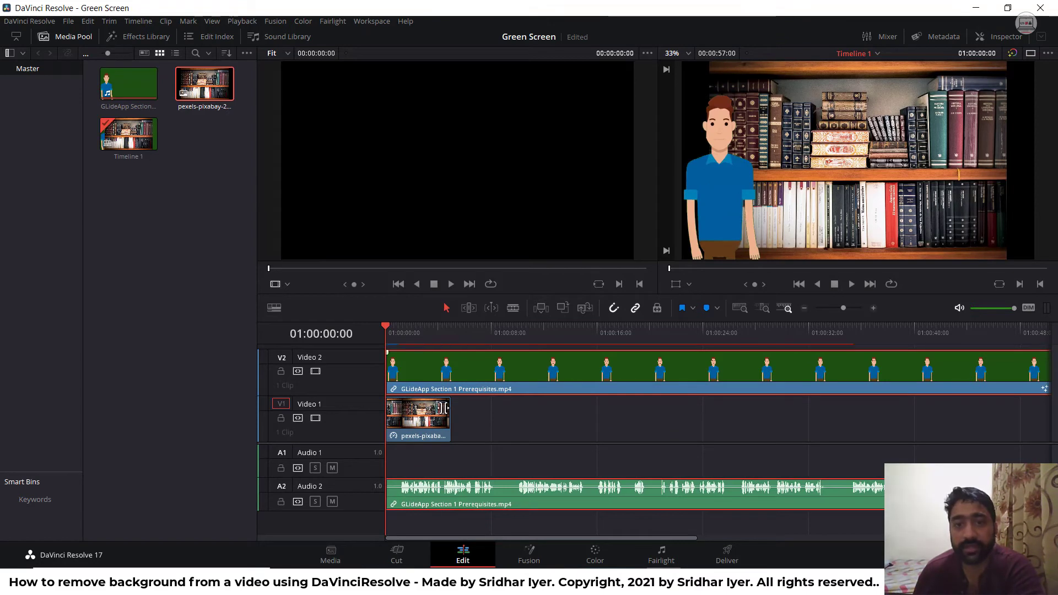
Step: Extend the pexels image on V1 to the GLideApp clip's end and replay the composite
{"action": "left_click", "coordinate": [851, 285]}
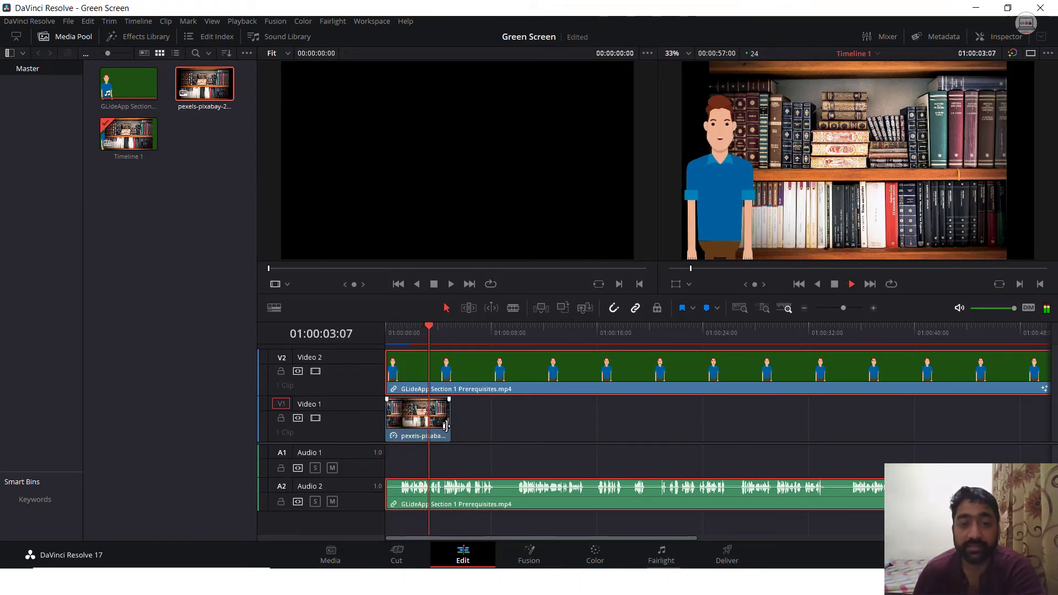
{"action": "left_click", "coordinate": [834, 283]}
{"action": "left_click_drag", "start_coordinate": [444, 414], "coordinate": [919, 429]}
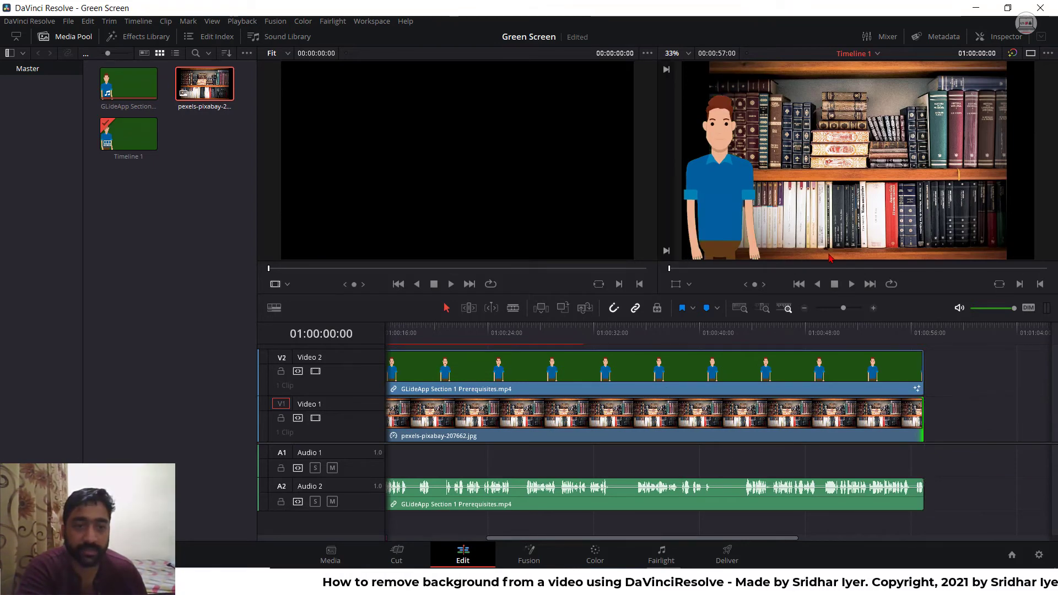
{"action": "key", "text": "space"}
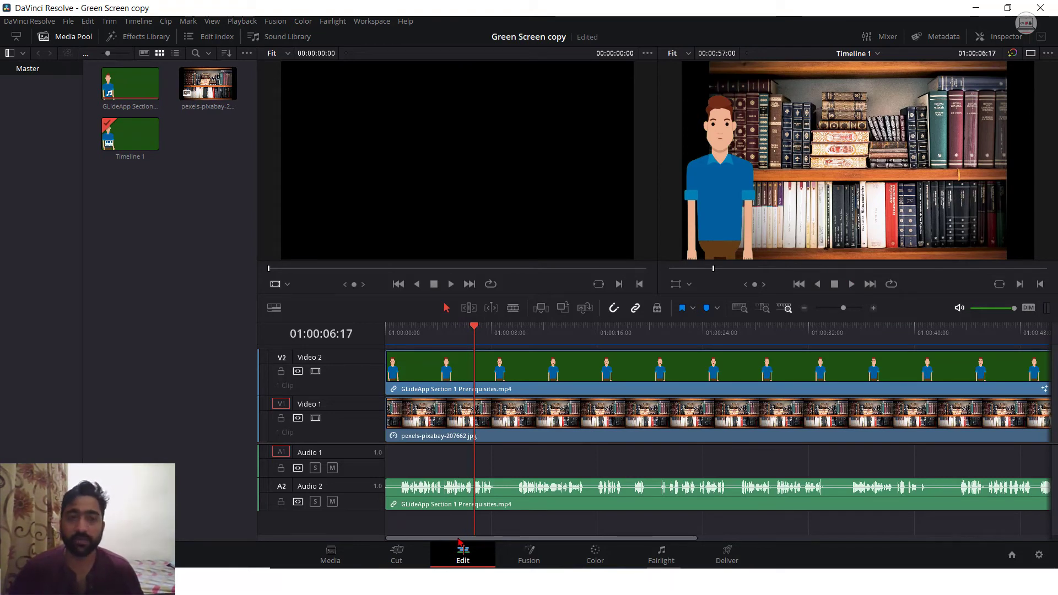
Step: Quick-export the timeline as H.264 to the Desktop named 'green Screen demo'
{"action": "left_click", "coordinate": [69, 21]}
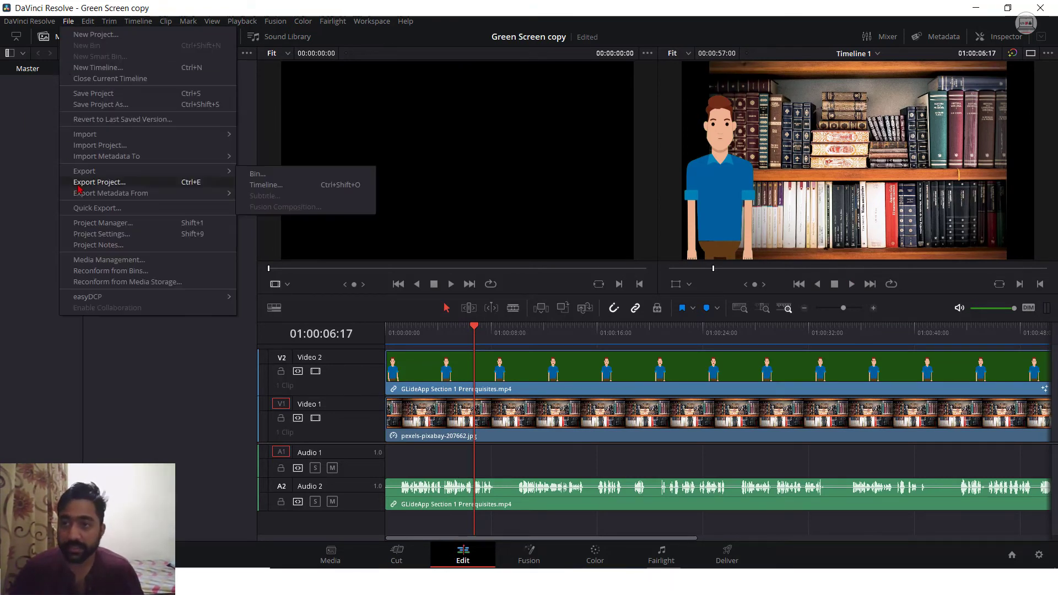
{"action": "left_click", "coordinate": [91, 209]}
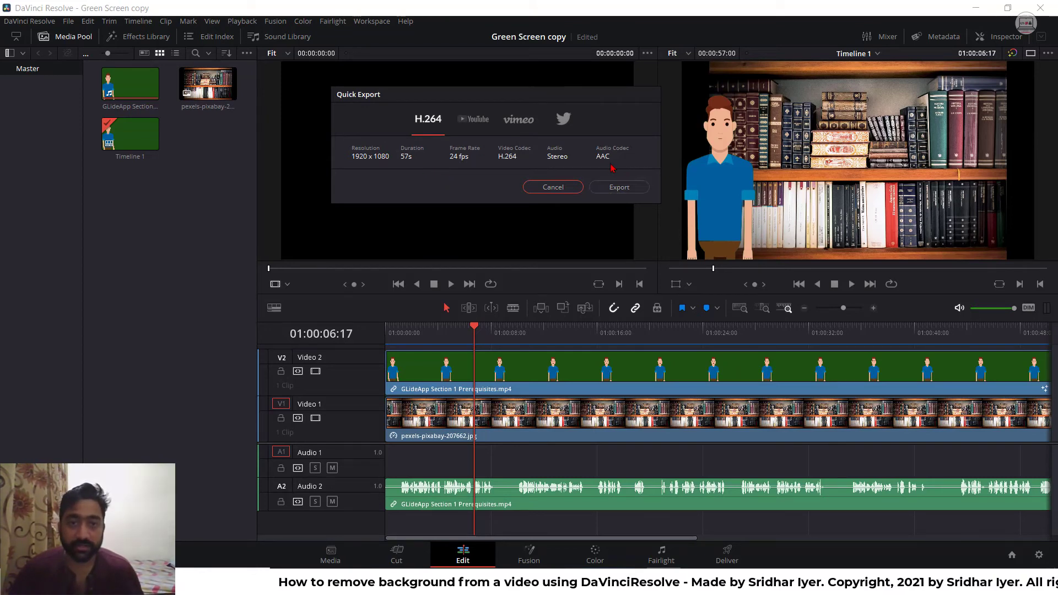
{"action": "left_click", "coordinate": [617, 187]}
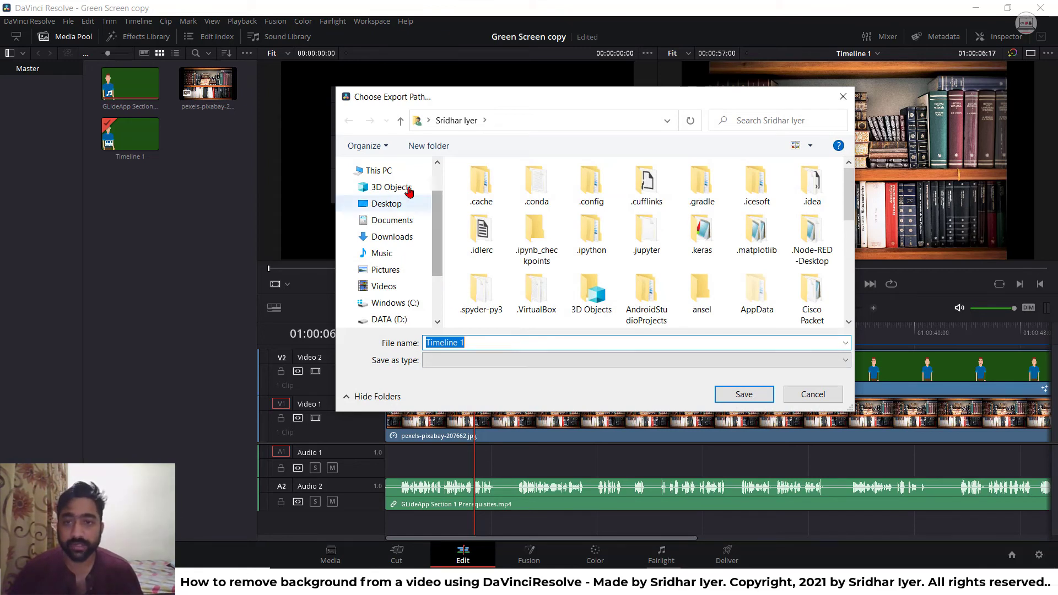
{"action": "left_click", "coordinate": [386, 204]}
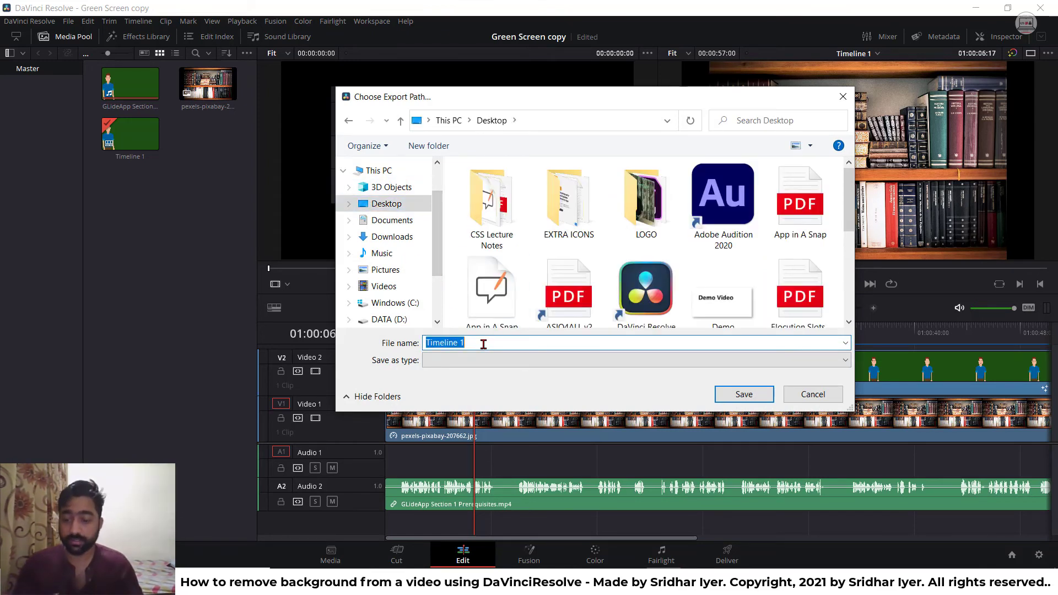
{"action": "type", "text": "gren"}
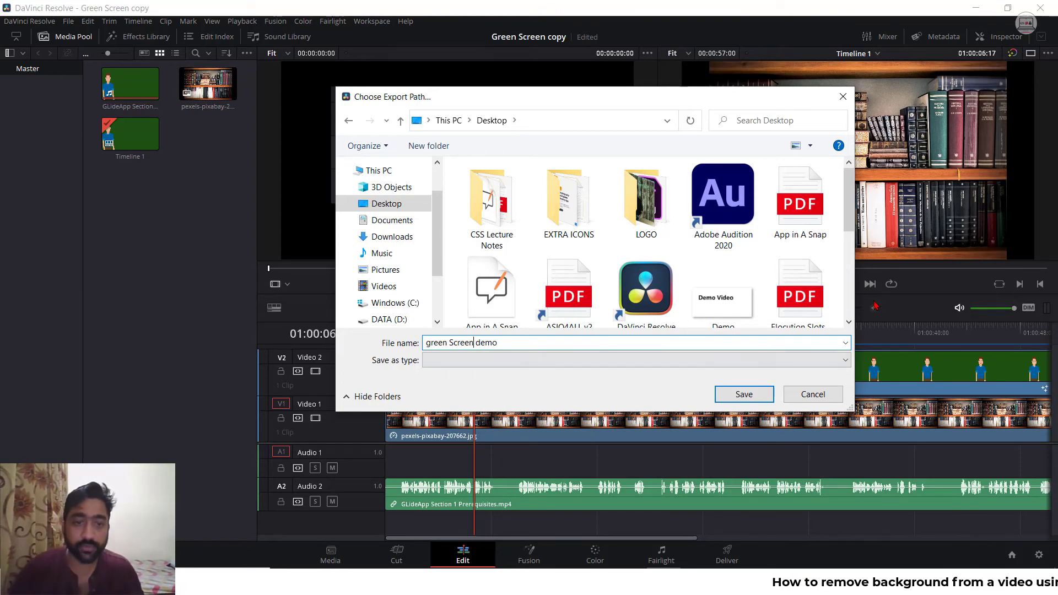
{"action": "left_click", "coordinate": [744, 395]}
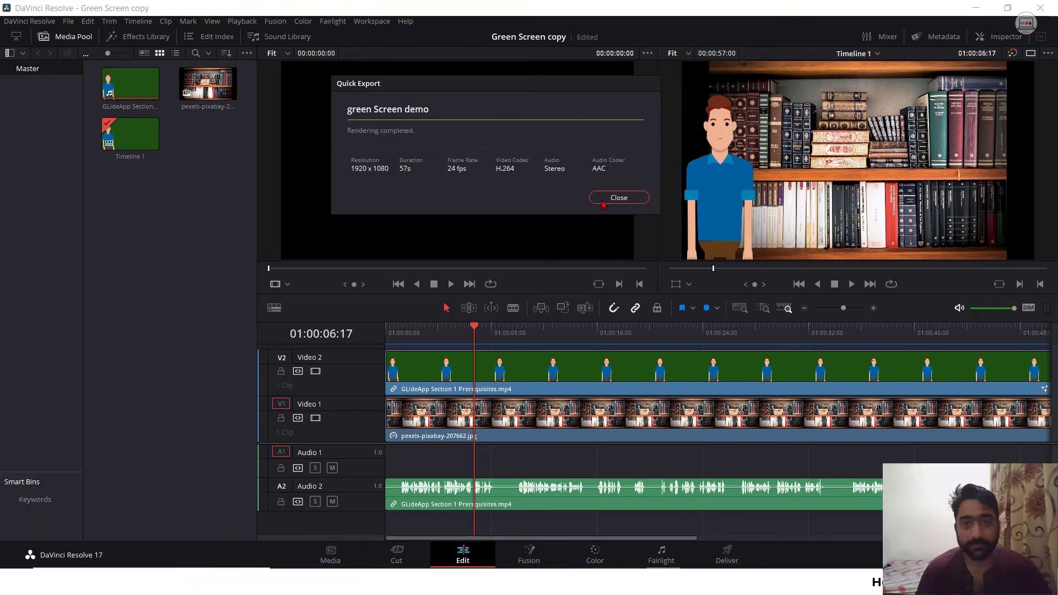
Step: Minimize the open windows and launch green Screen demo from the desktop
{"action": "left_click", "coordinate": [977, 8]}
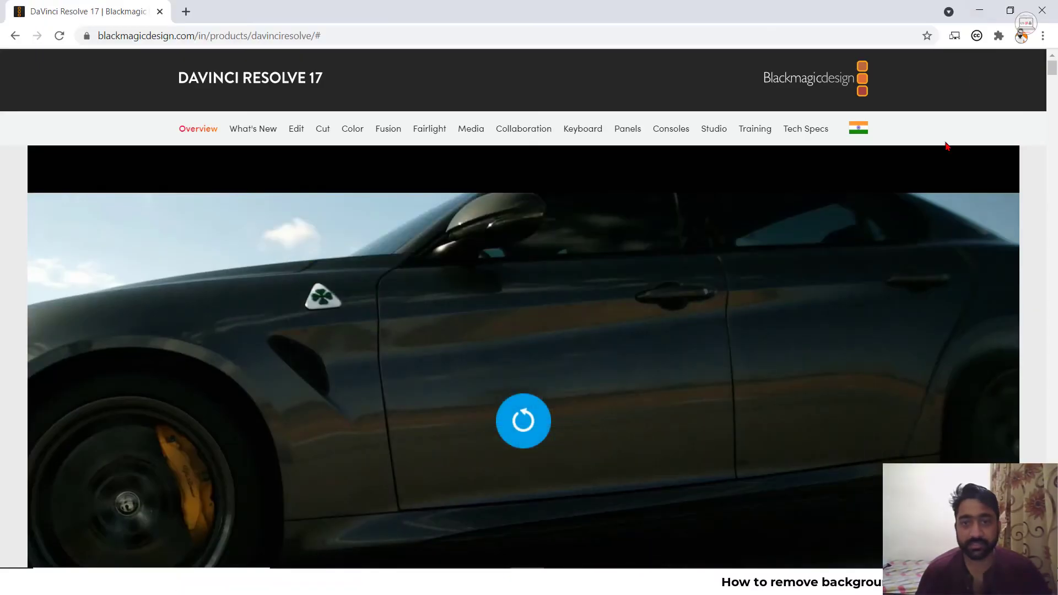
{"action": "left_click", "coordinate": [978, 7]}
{"action": "left_click", "coordinate": [979, 6]}
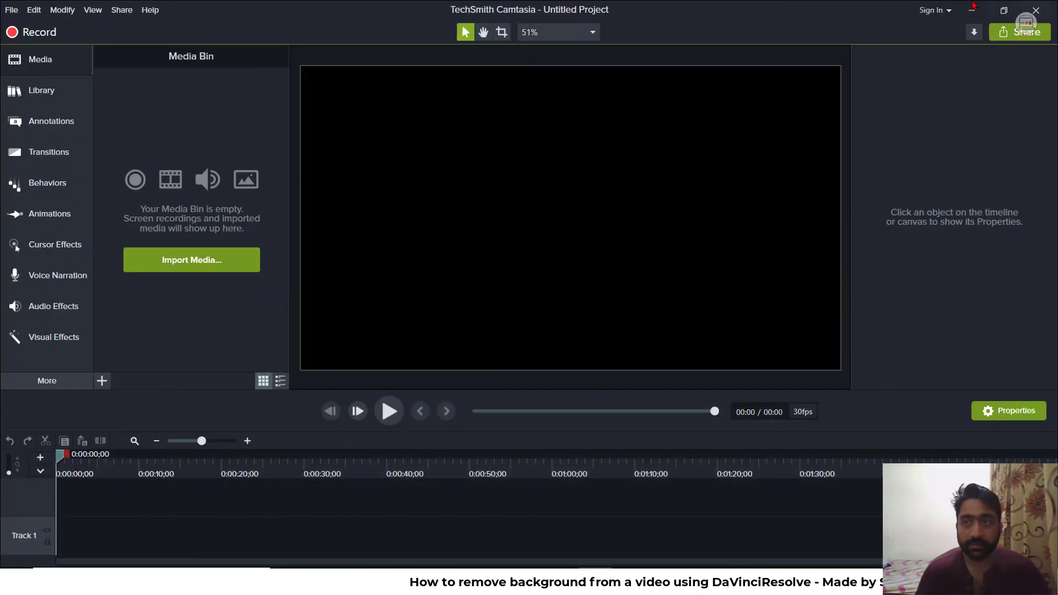
{"action": "key", "text": "super+d"}
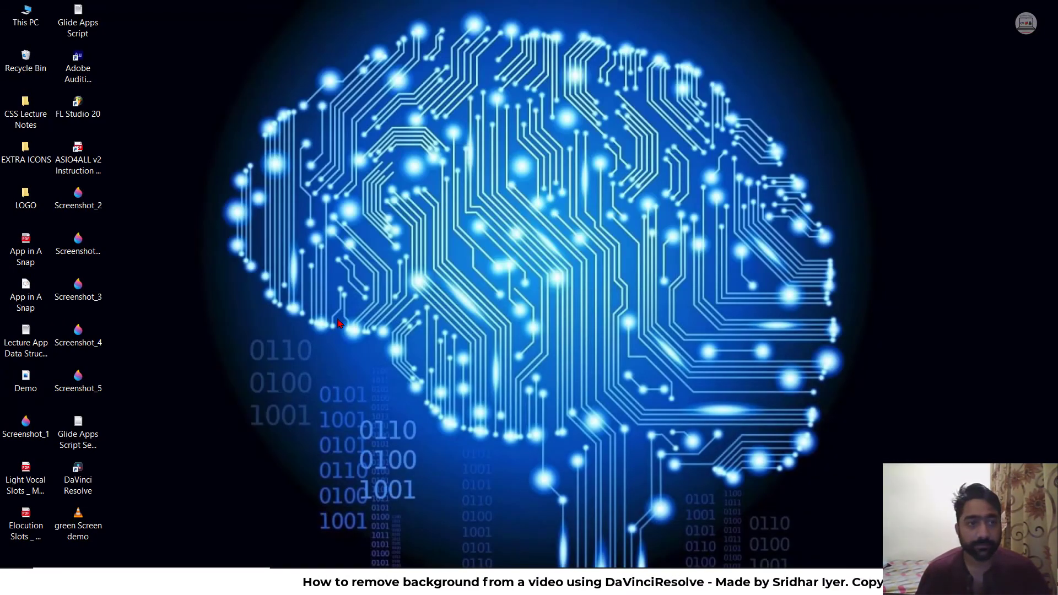
{"action": "double_click", "coordinate": [78, 521]}
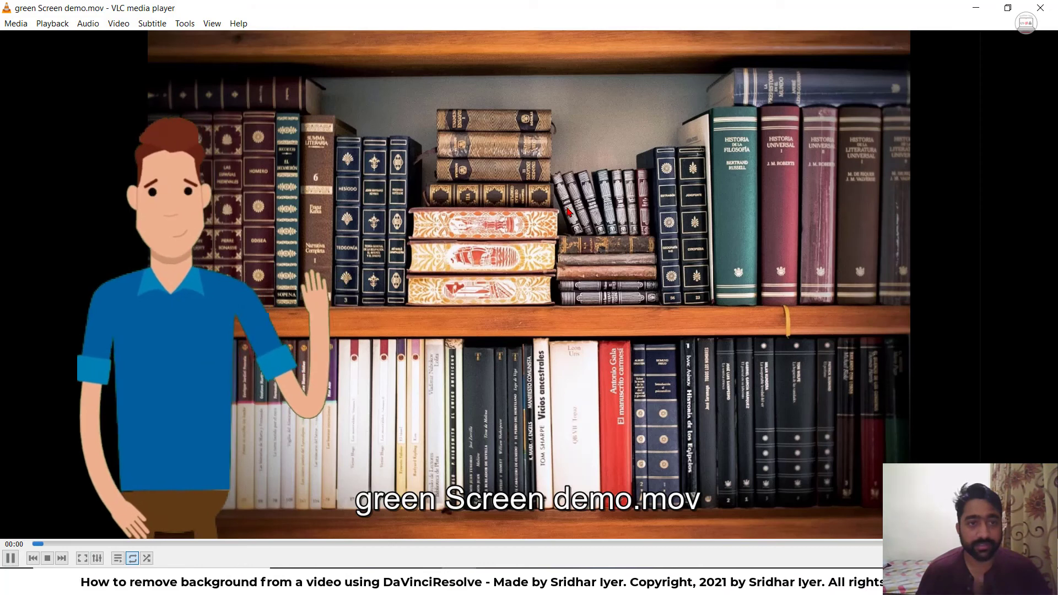
Step: Adjust VLC's volume to 110% while green Screen demo plays
{"action": "scroll", "coordinate": [608, 299], "scroll_direction": "up", "scroll_amount": 5}
{"action": "scroll", "coordinate": [608, 300], "scroll_direction": "down", "scroll_amount": 3}
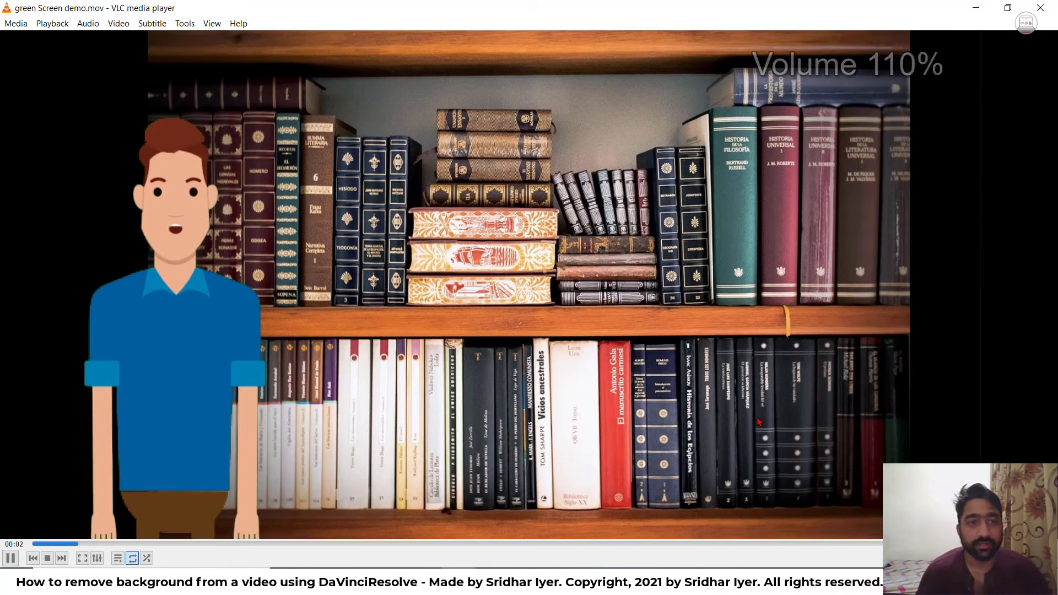
{"action": "scroll", "coordinate": [758, 419], "scroll_direction": "down", "scroll_amount": 1}
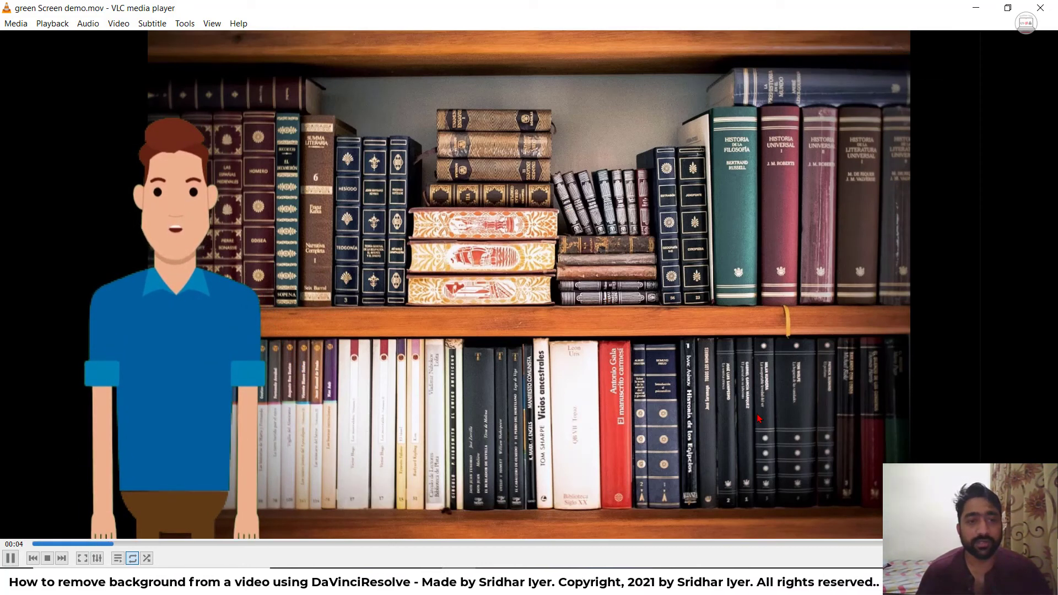